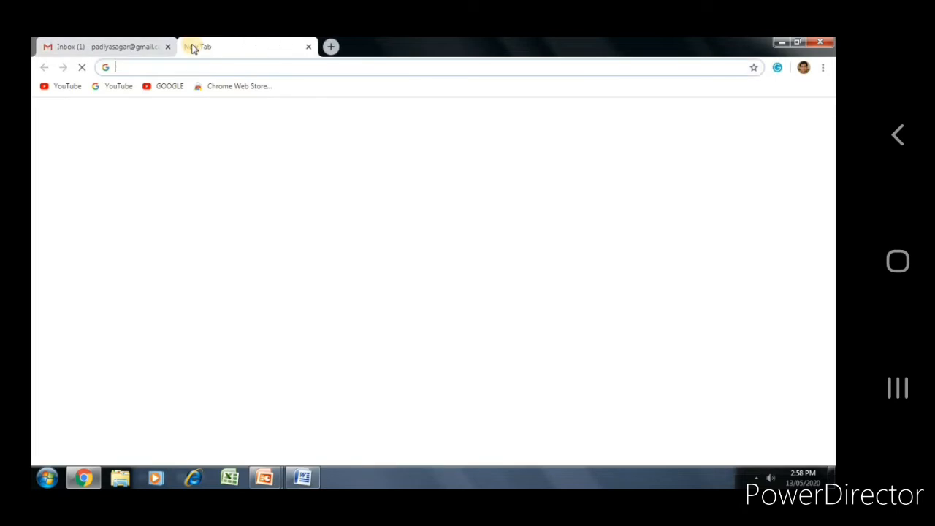
Step: Search 'google form' in Chrome and go to the Google Forms home page
text(google.com/forms/about/)
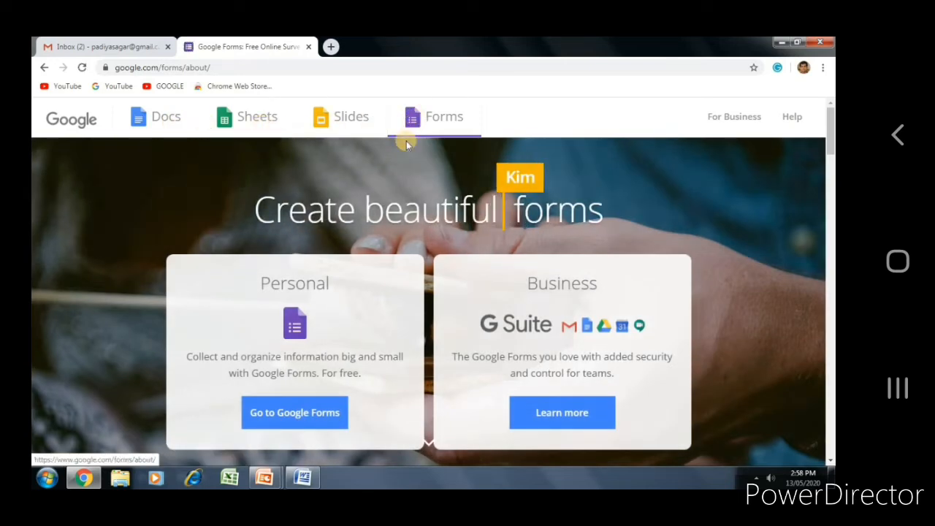
click(298, 416)
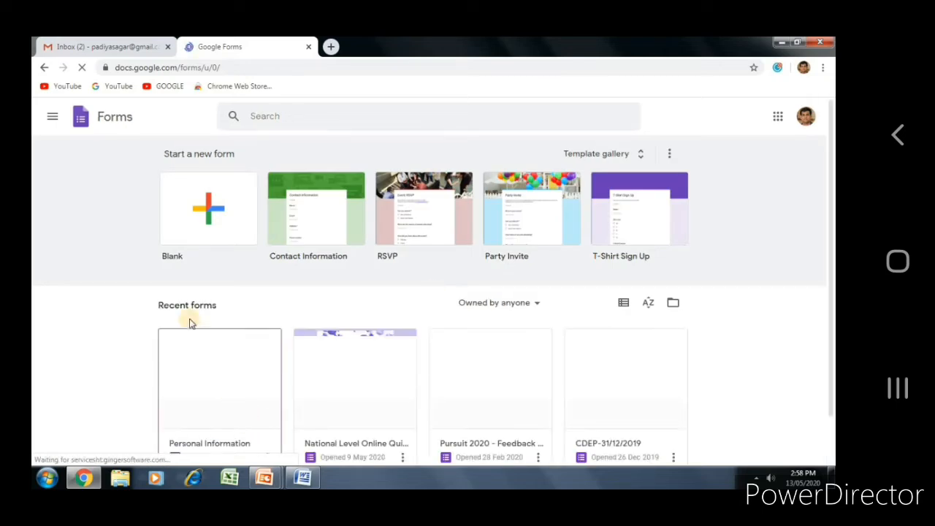
Step: Create a new form from the Blank template
click(210, 208)
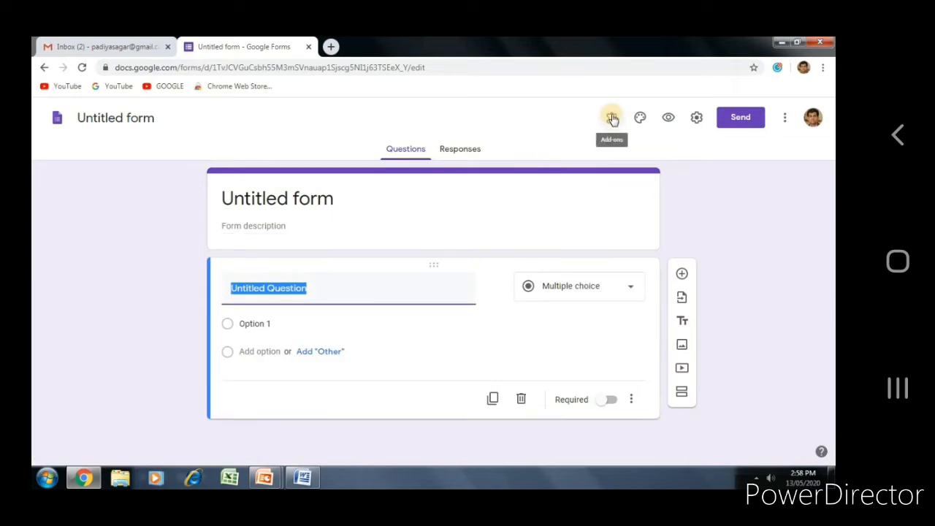
Step: Make the form a quiz that collects email addresses and limits each respondent to 1 response
click(692, 123)
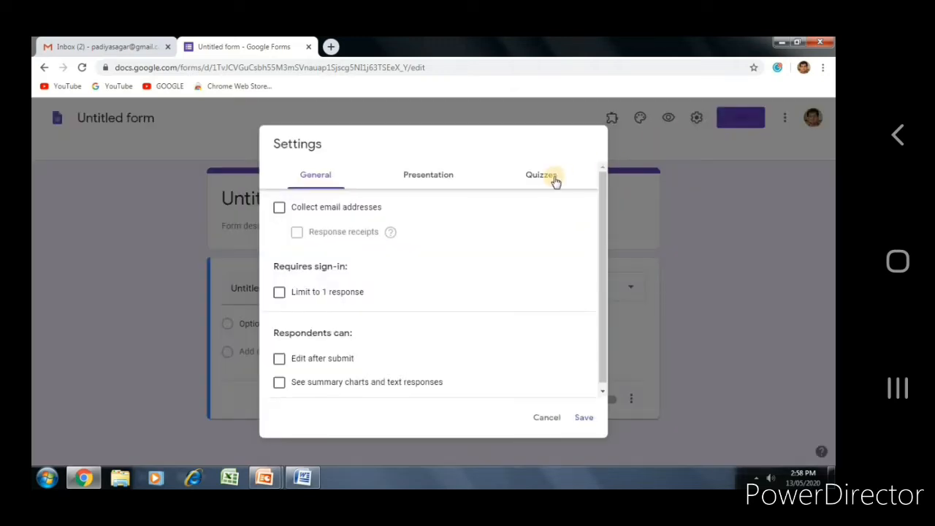
click(555, 181)
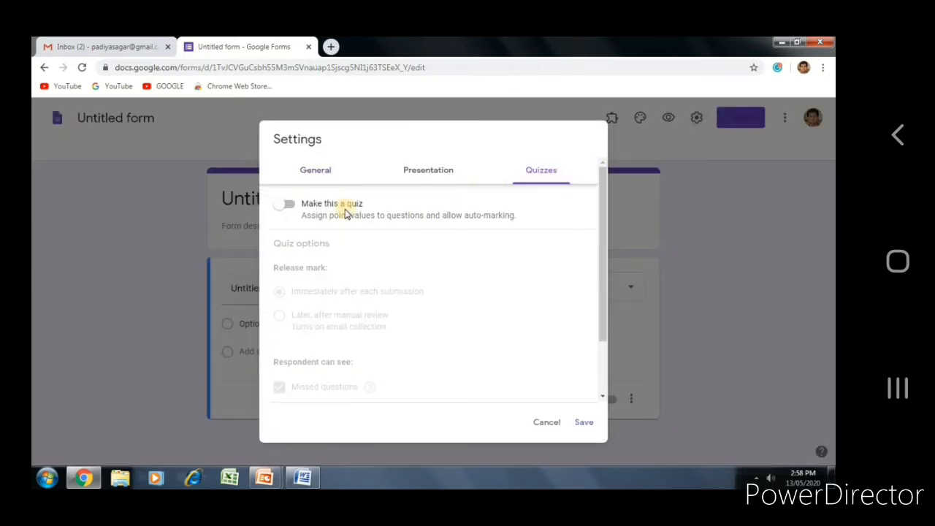
click(291, 206)
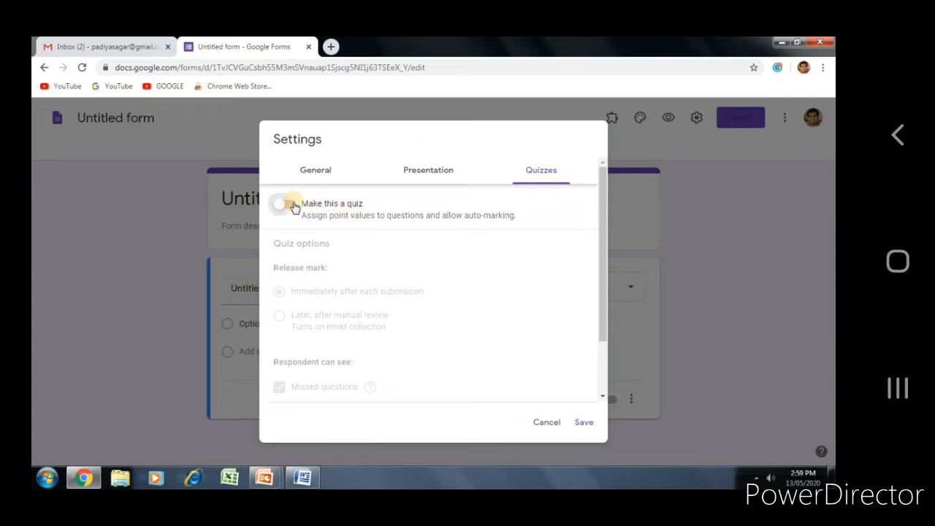
click(325, 179)
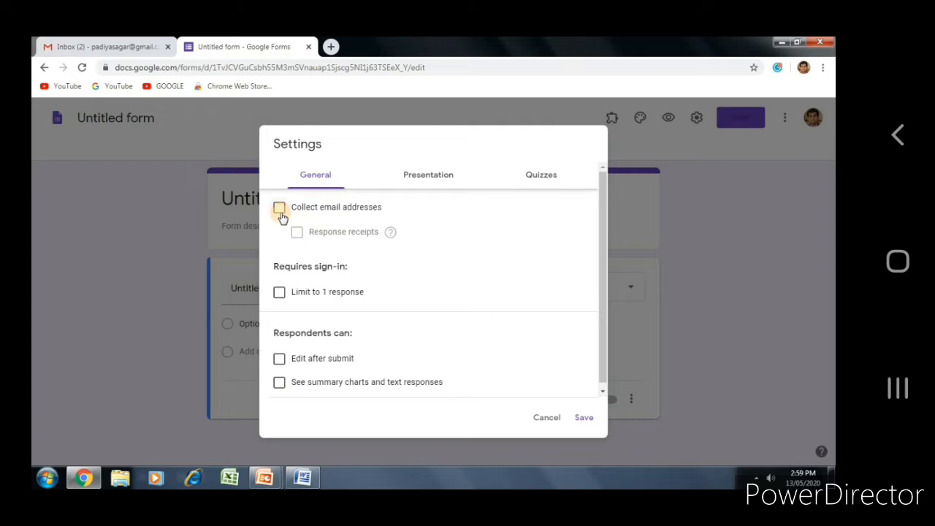
click(280, 212)
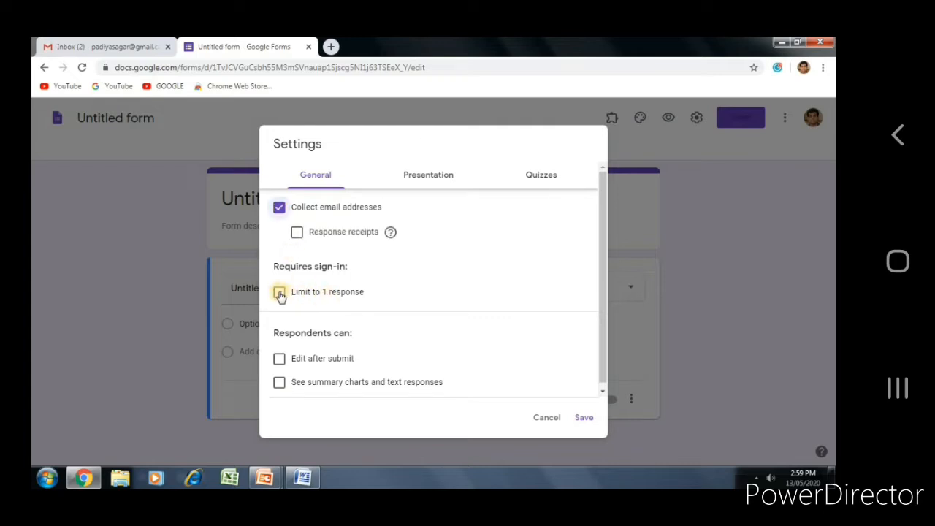
click(280, 293)
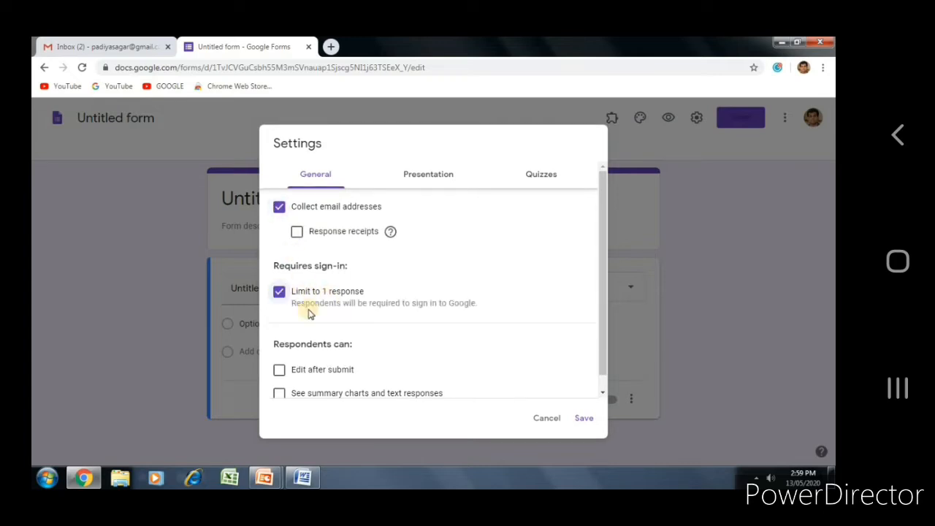
click(583, 419)
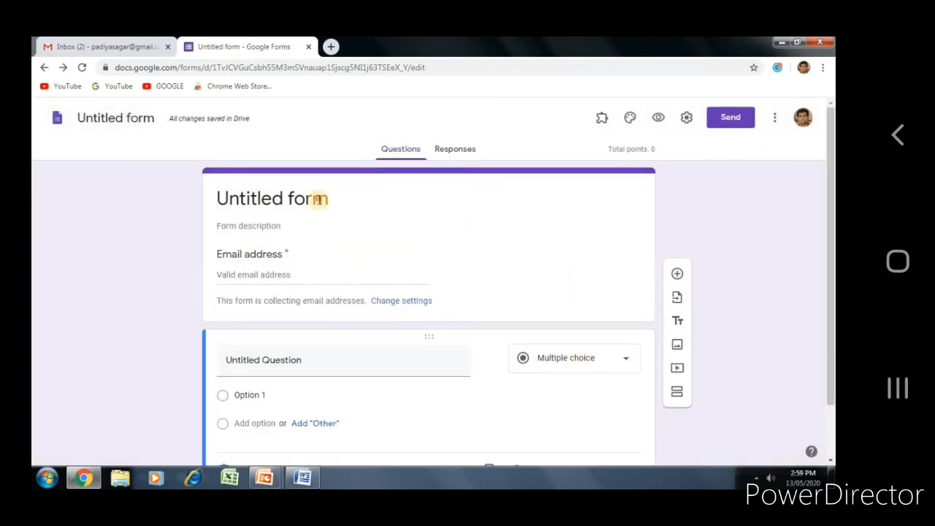
Step: Title the form 'Personal Information' and add a description crediting the demo's presenter
click(319, 199)
text(Pe)
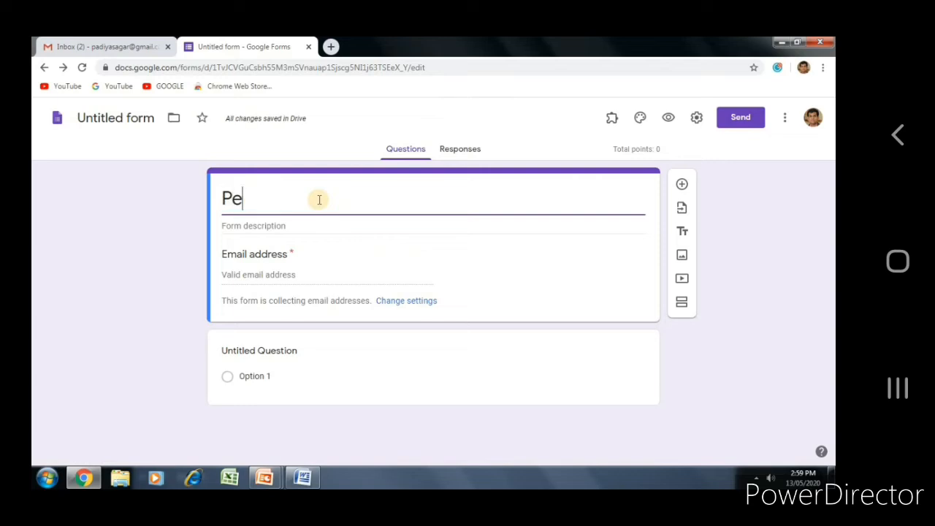
text(rsonal )
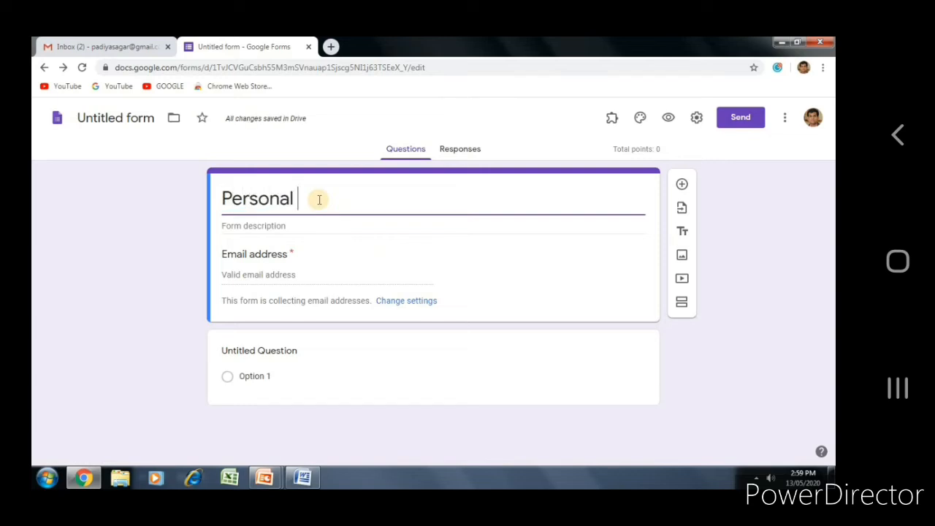
text(Informa)
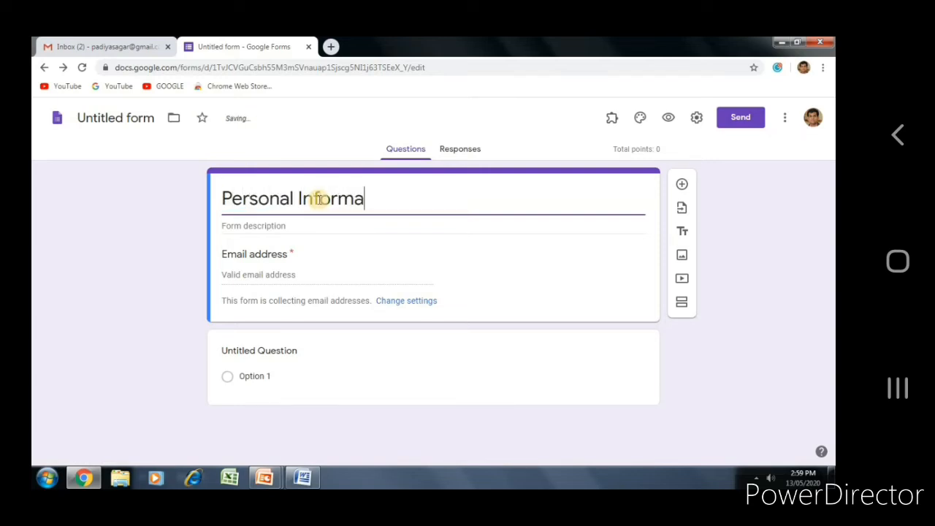
text(tion)
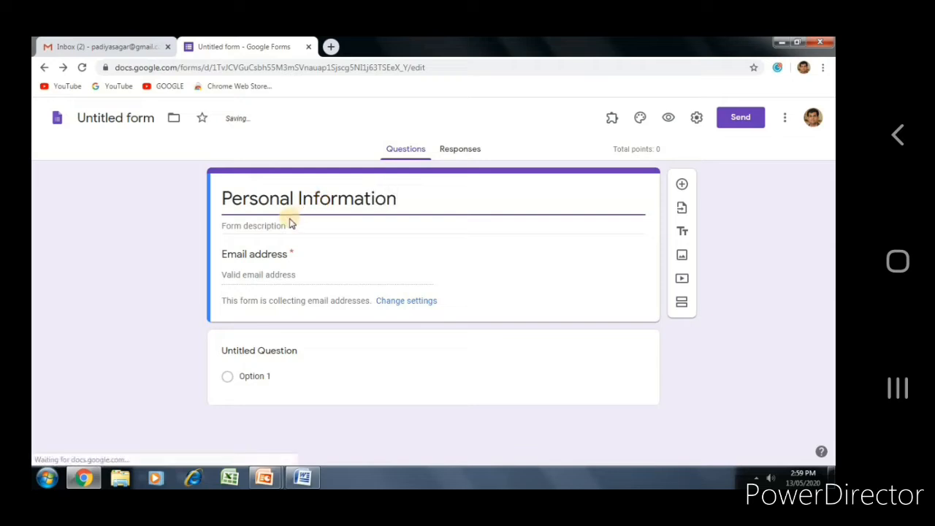
click(288, 225)
text(Demo by)
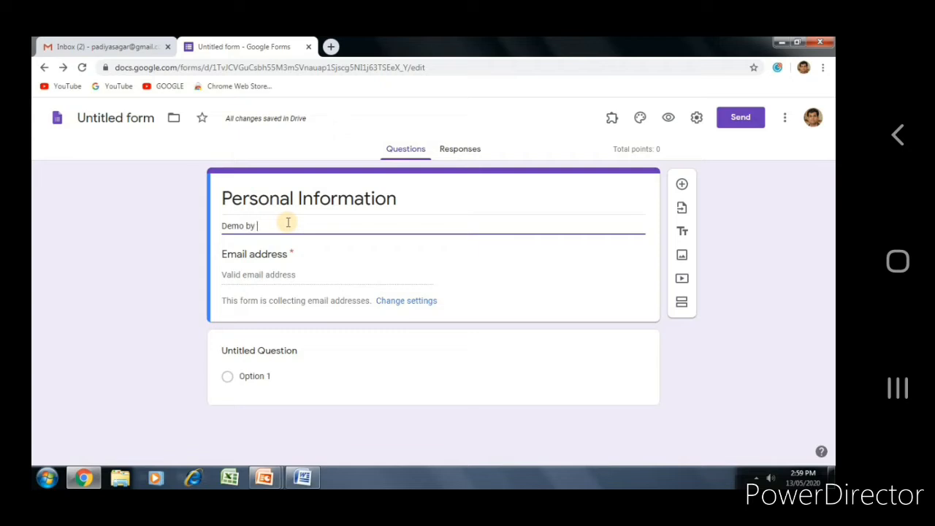
text( Prof. S.)
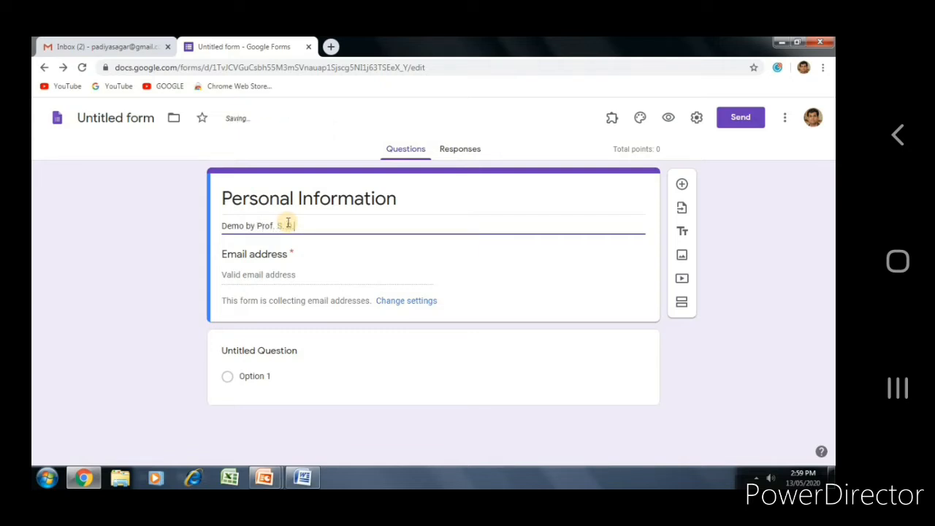
text( D. Padiya)
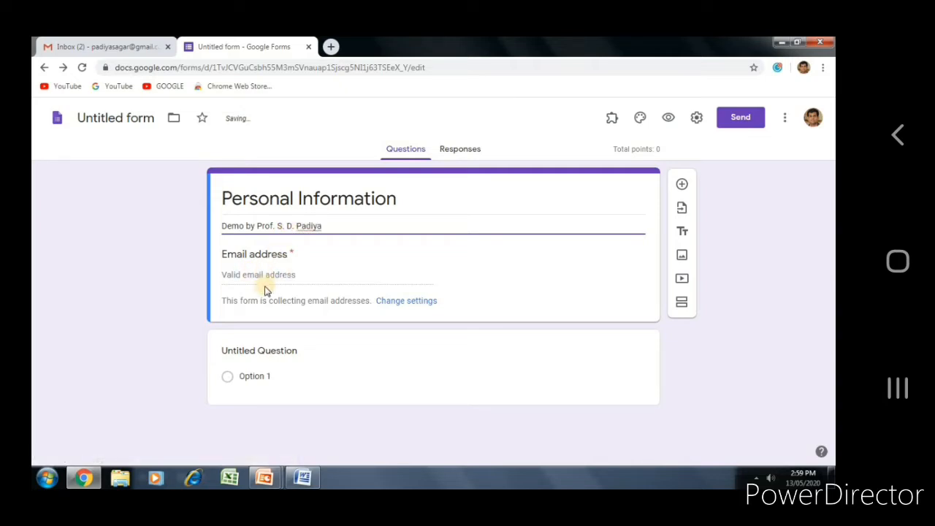
Step: Title the first question 'Name of Participant' and make it a short-answer question
click(257, 353)
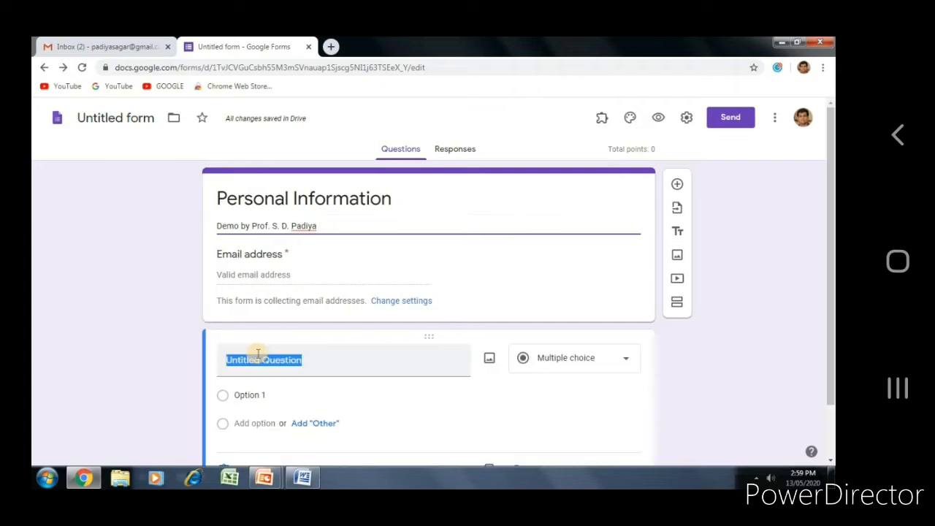
text(Name of)
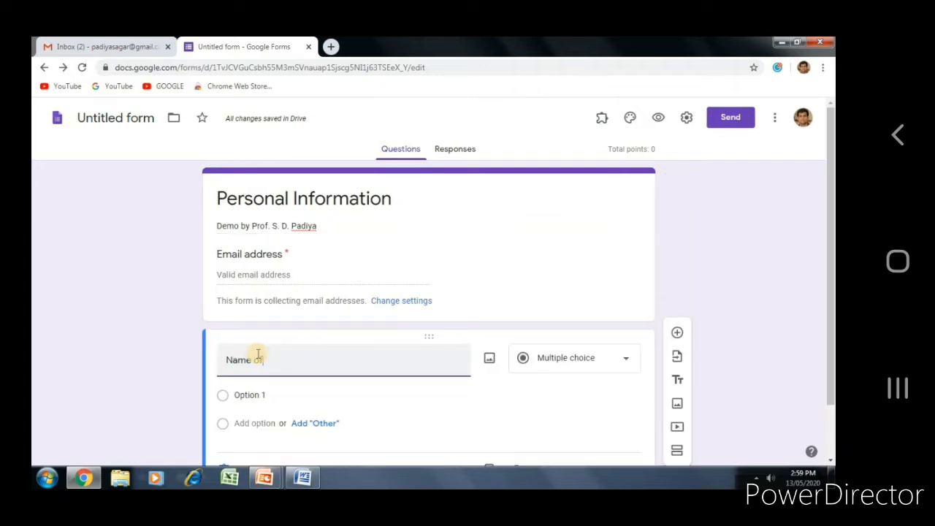
text( Parti)
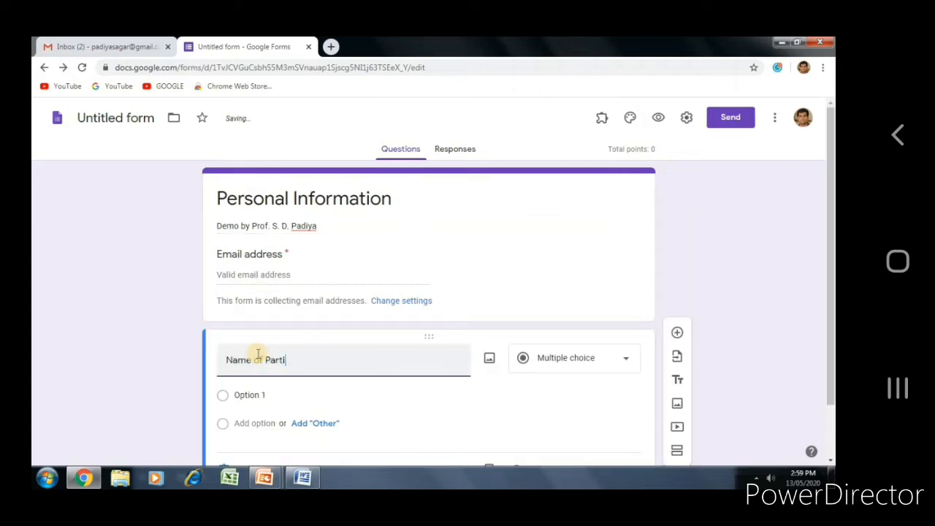
text(cipan)
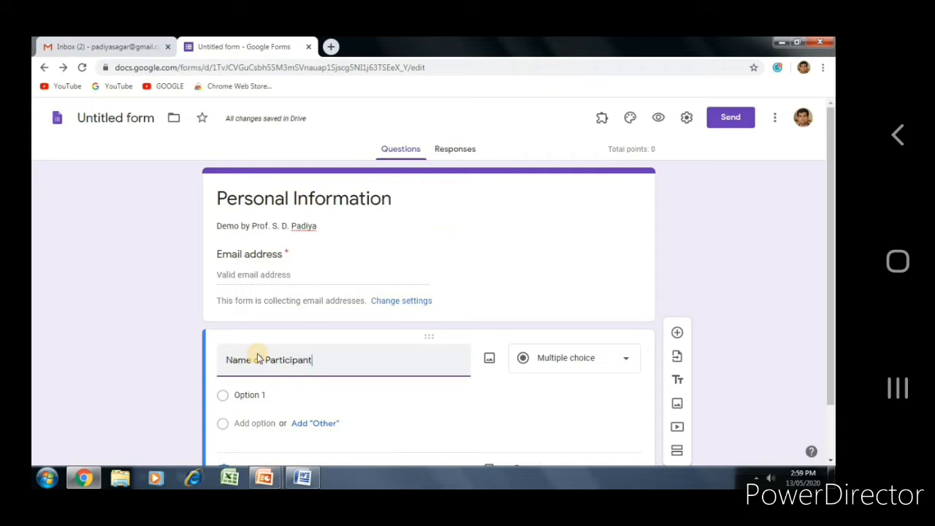
text(t)
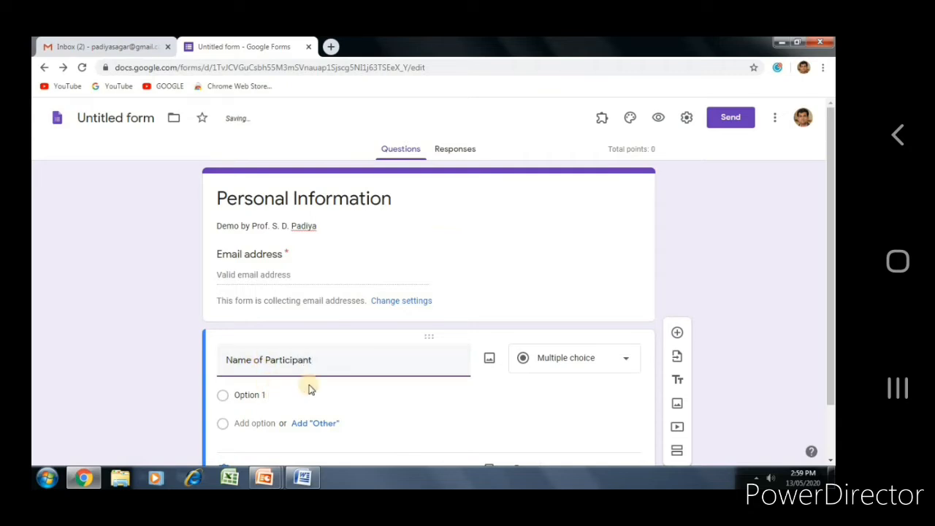
click(535, 374)
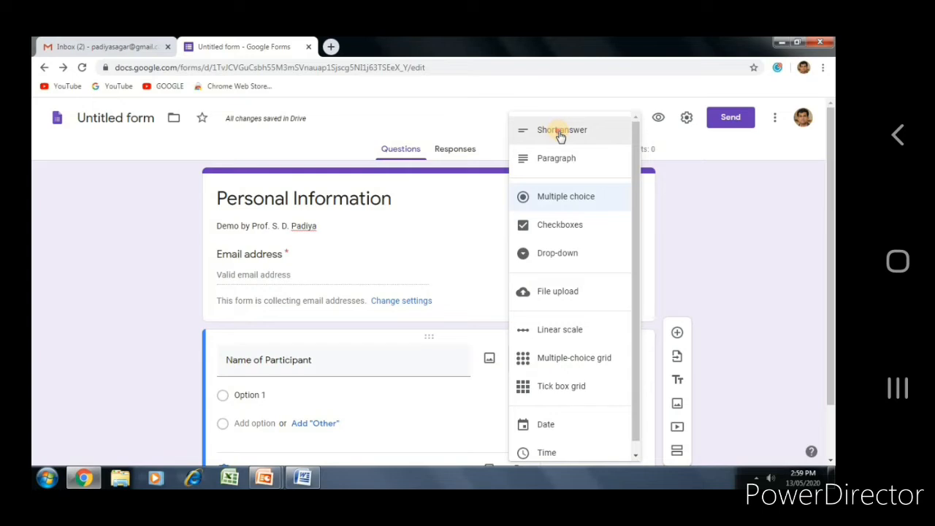
click(560, 131)
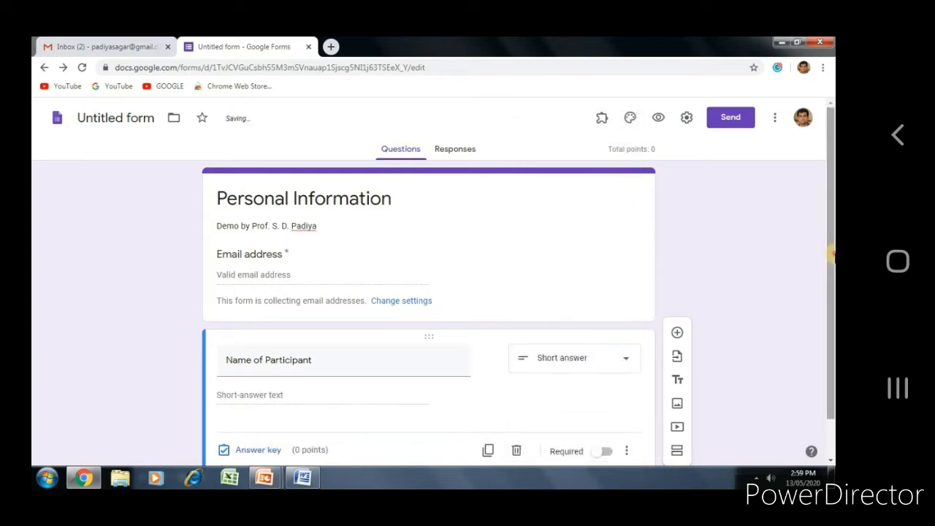
Step: Duplicate it, retitle the copy 'Name of Institute', then duplicate that question
scroll(828, 323, down, 1)
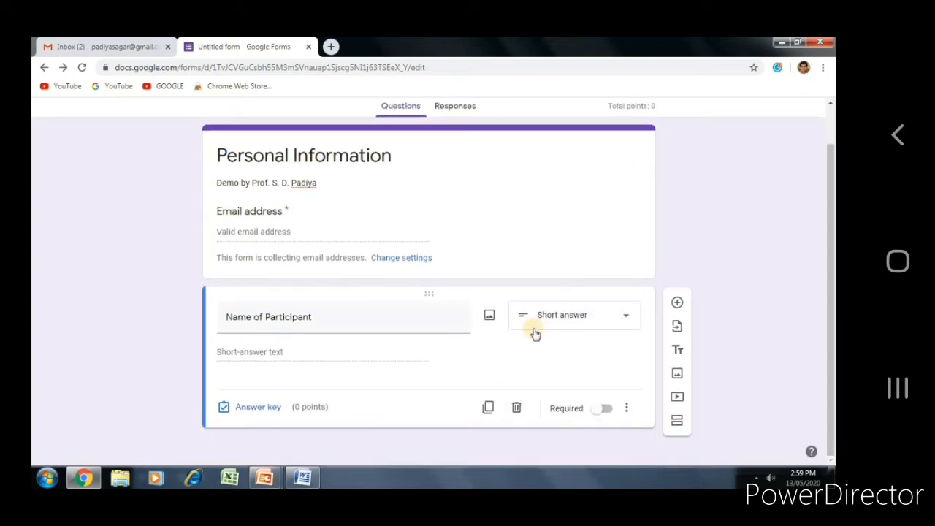
click(489, 407)
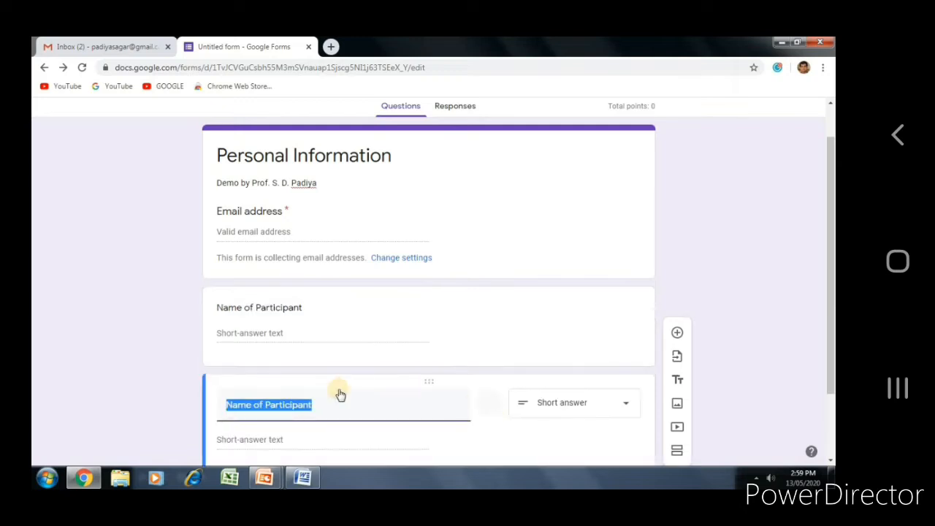
click(321, 405)
drag(279, 404, 322, 407)
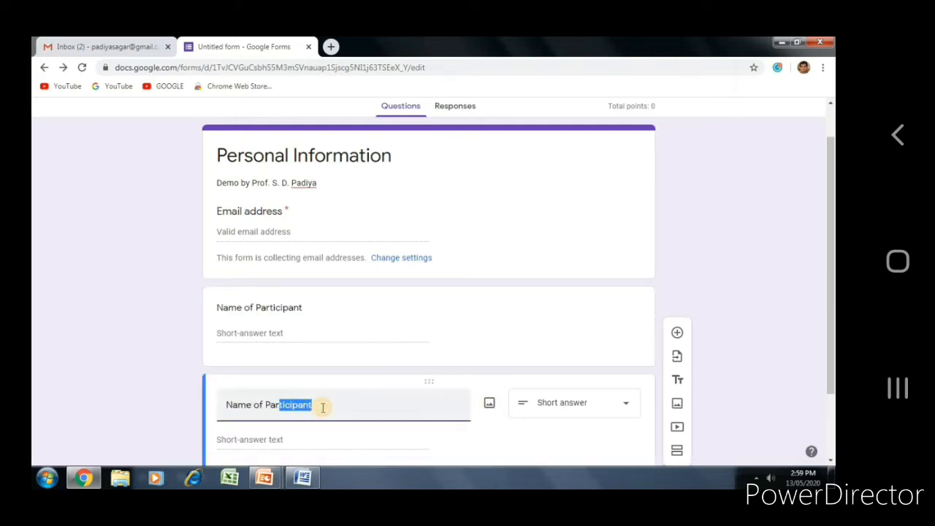
text(Ins)
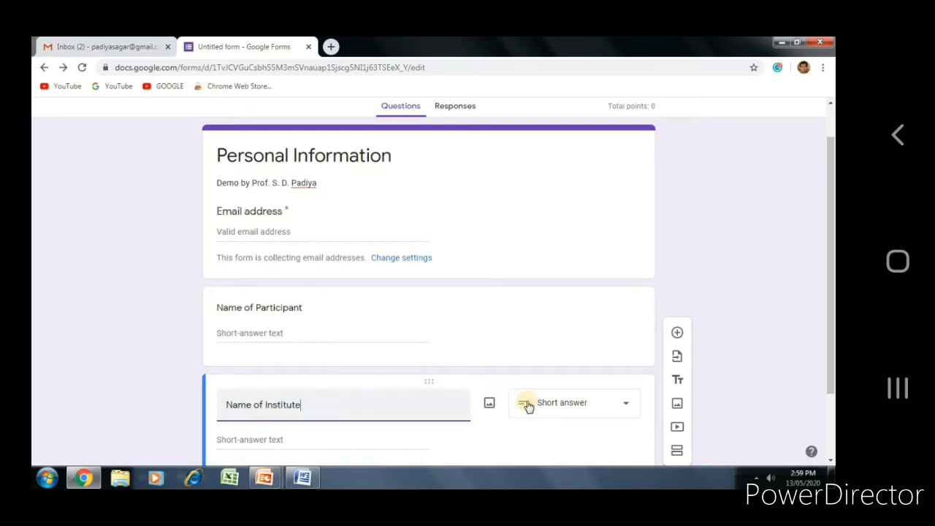
scroll(831, 400, down, 1)
drag(832, 400, 832, 428)
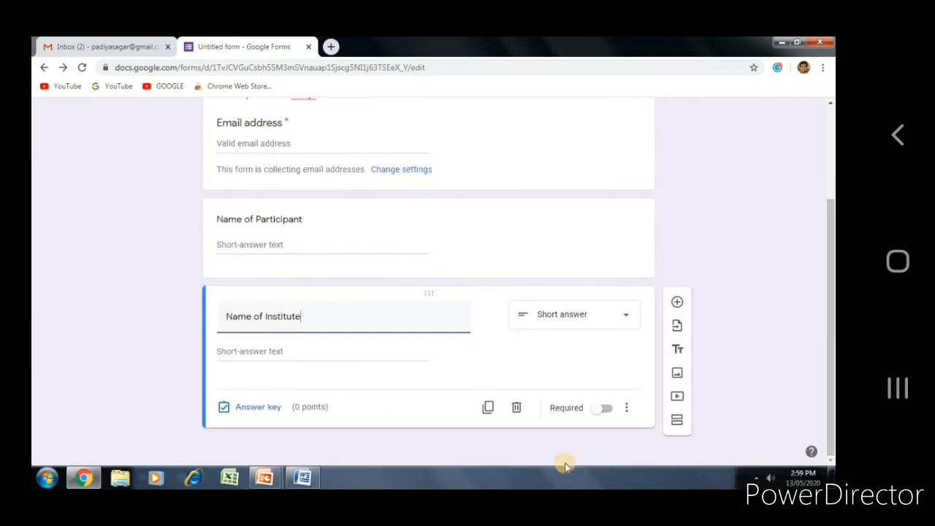
click(488, 405)
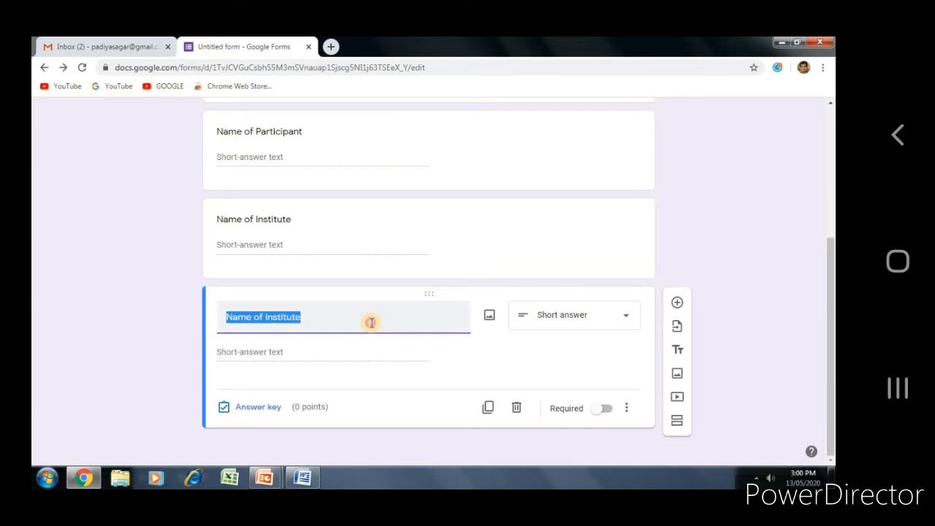
Step: Retitle the copied question 'Mobile Number', keeping its number-only response validation
click(372, 323)
key(ctrl+a)
text(M)
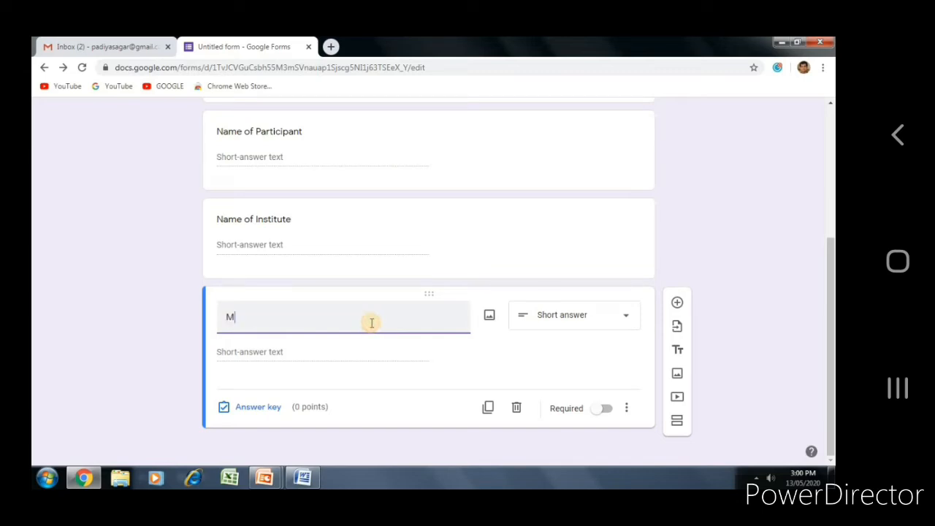
text(o)
key(BackSpace)
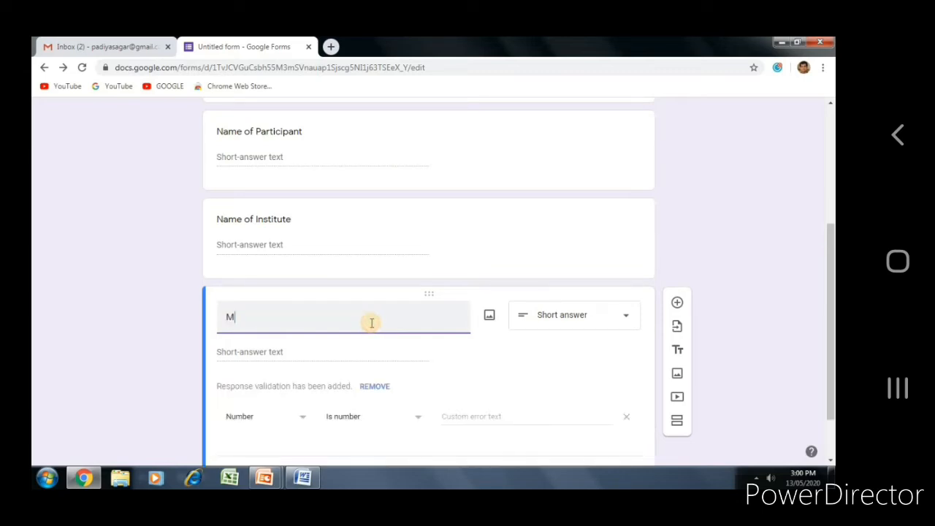
key(BackSpace)
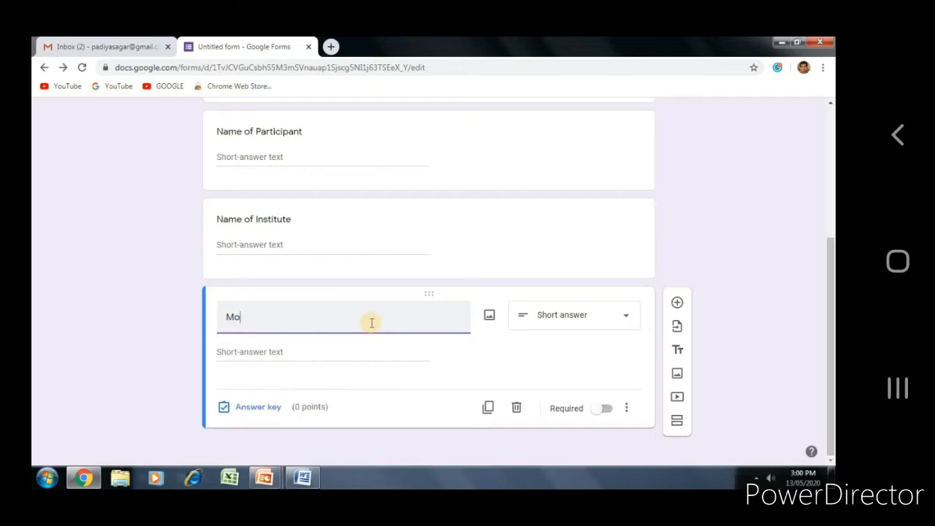
text(b)
key(BackSpace)
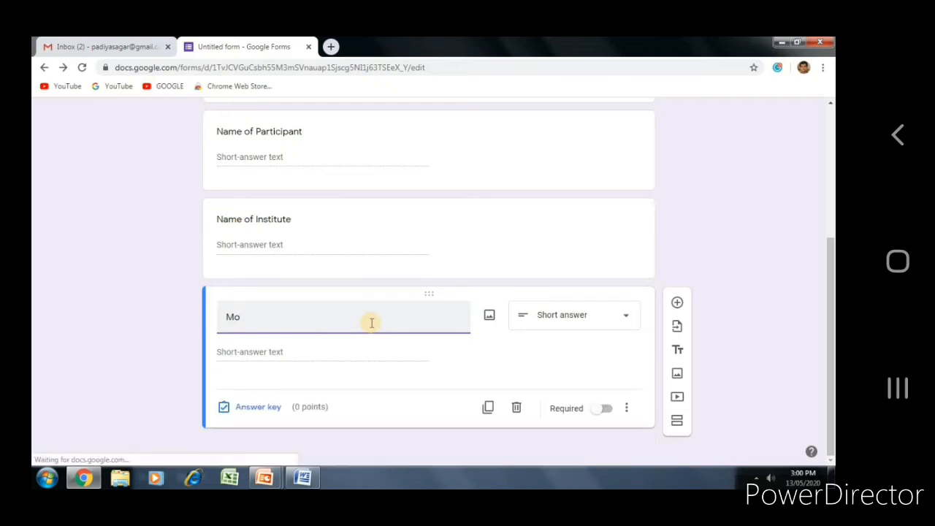
text(bile)
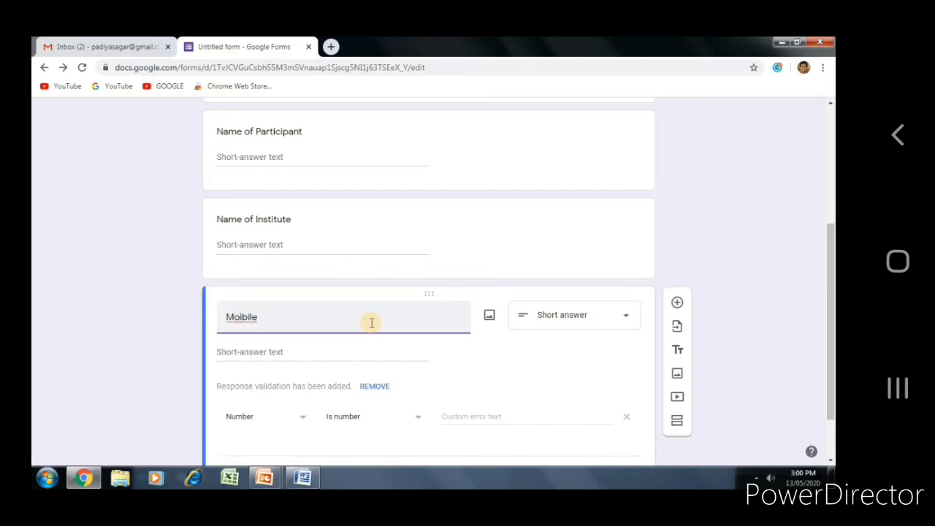
text(r)
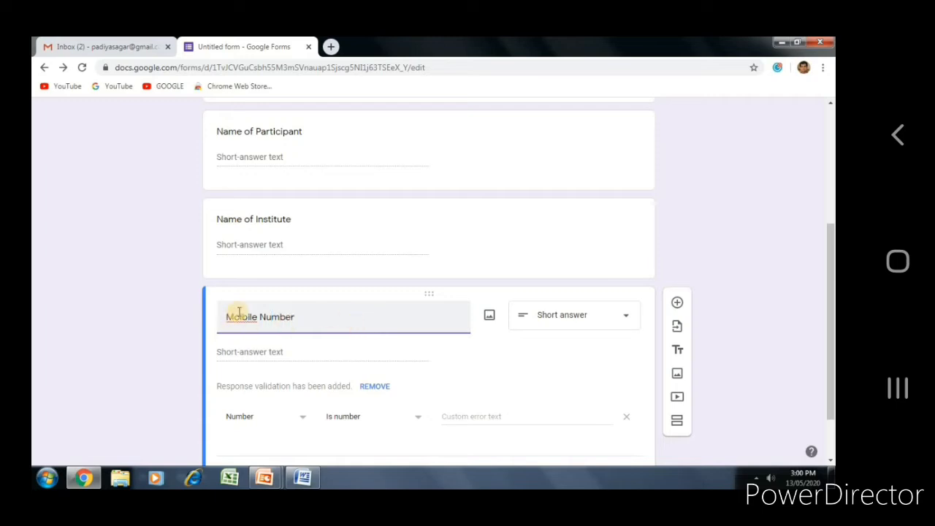
click(246, 316)
key(BackSpace)
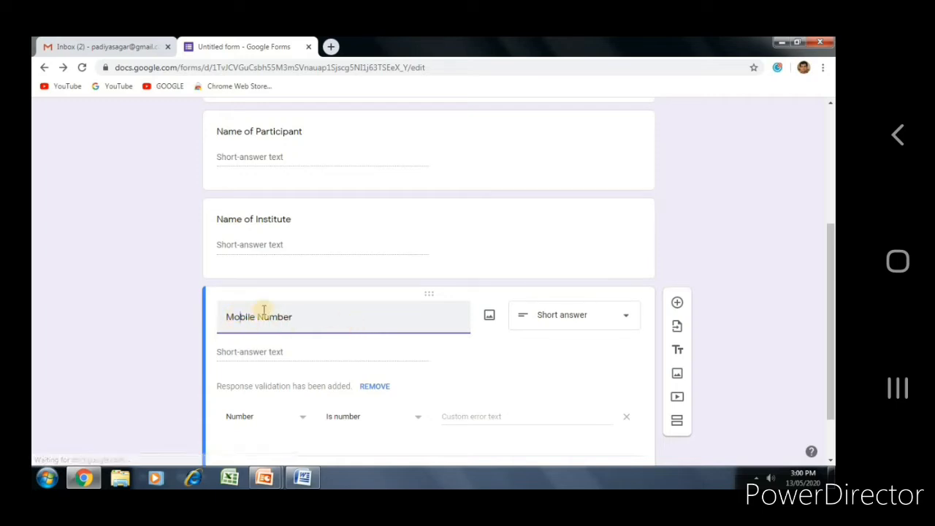
scroll(831, 252, down, 2)
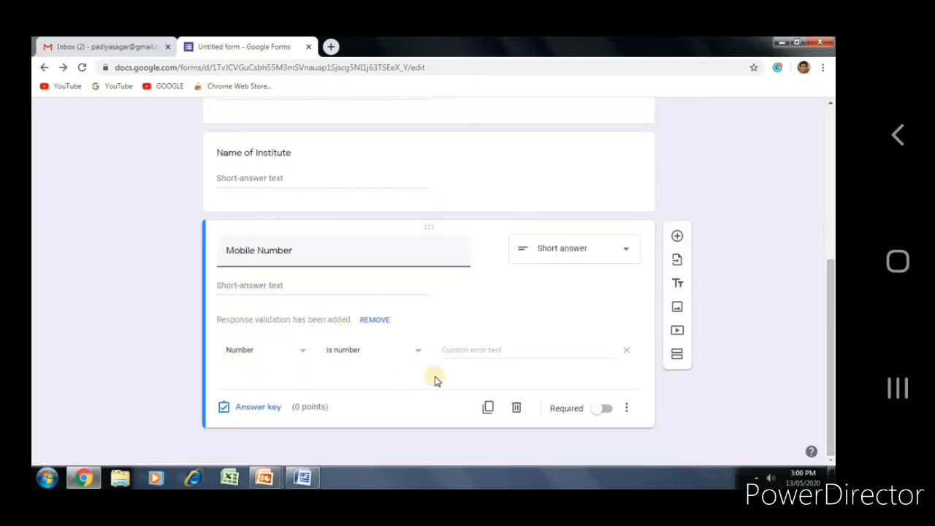
Step: Duplicate the Mobile Number question as a multiple-choice copy and bring up the Word question paper
click(489, 408)
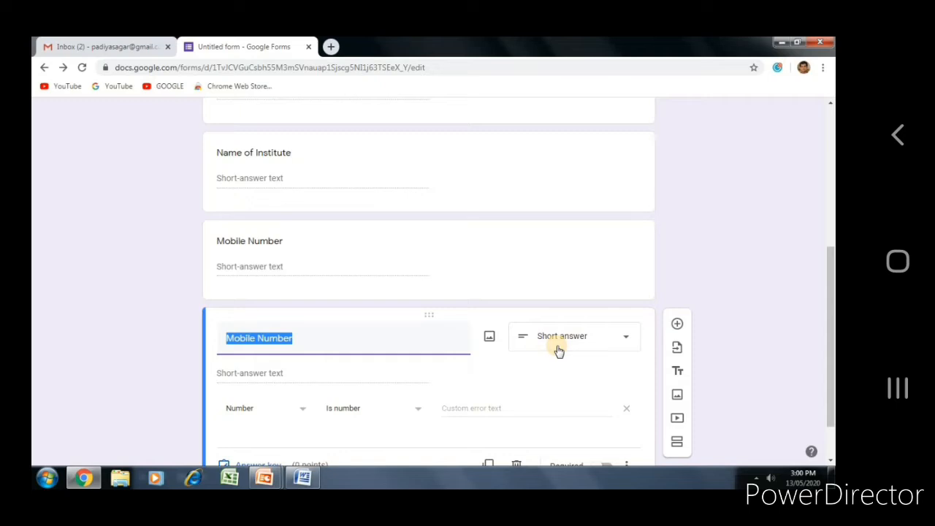
click(557, 349)
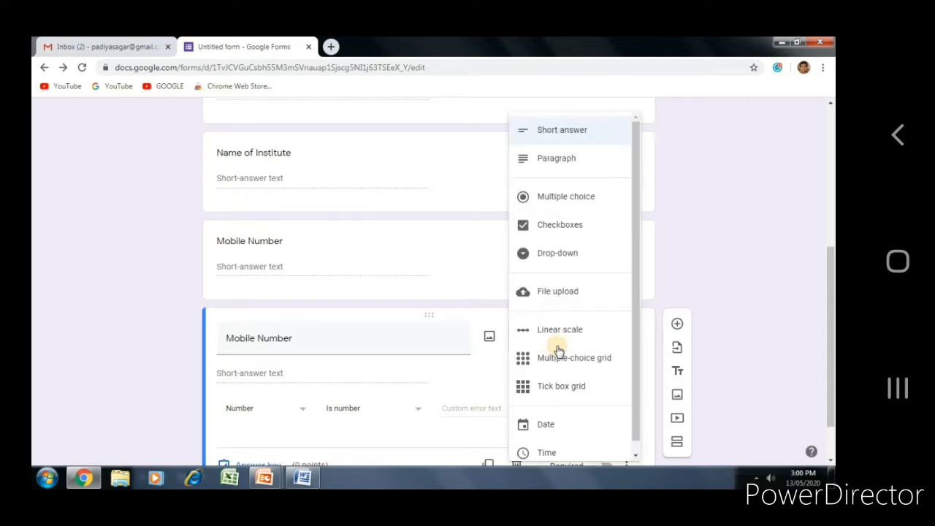
click(560, 208)
key(alt+Tab)
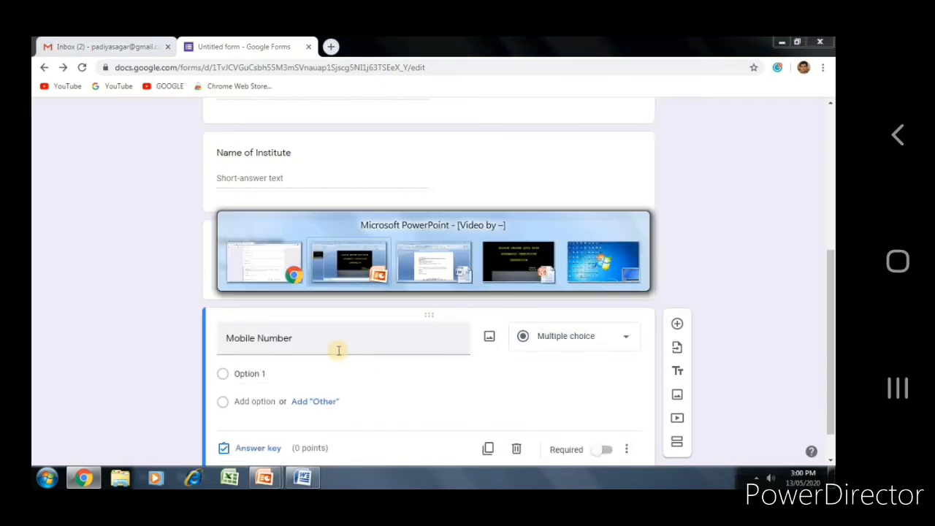
key(alt+Tab)
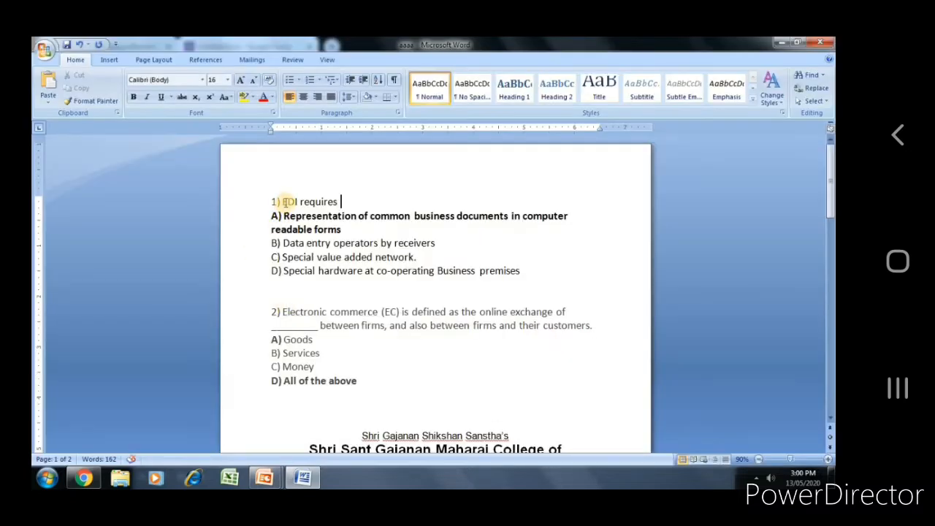
Step: Paste 'EDI requires' from the Word paper as the copied question's title
triple_click(283, 202)
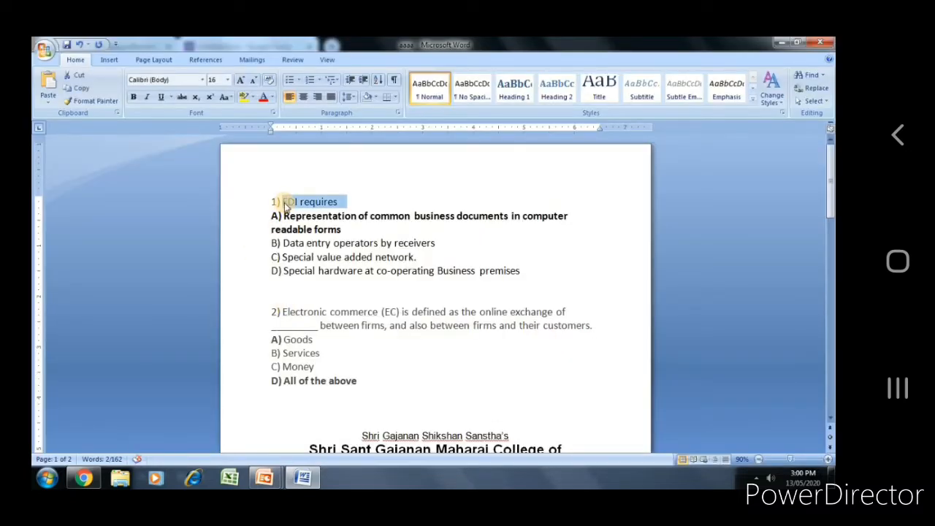
key(alt+Tab)
triple_click(289, 340)
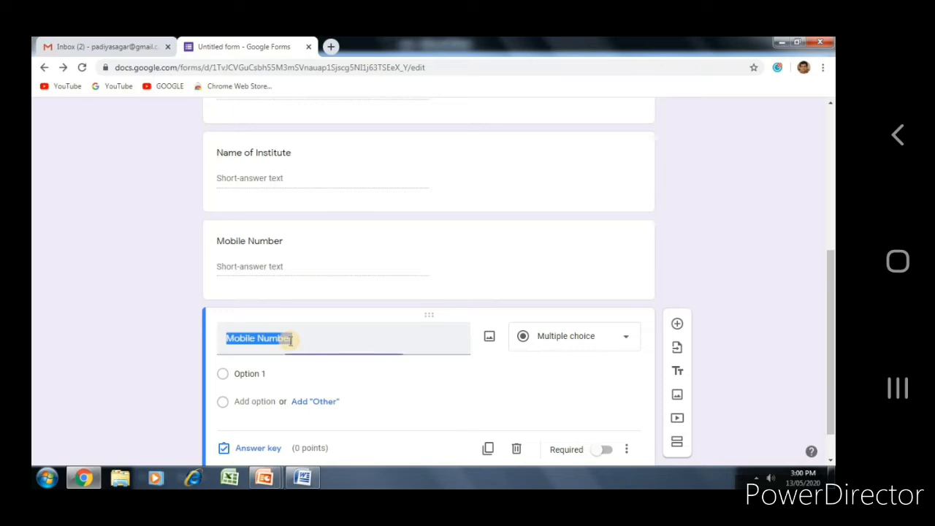
key(ctrl+v)
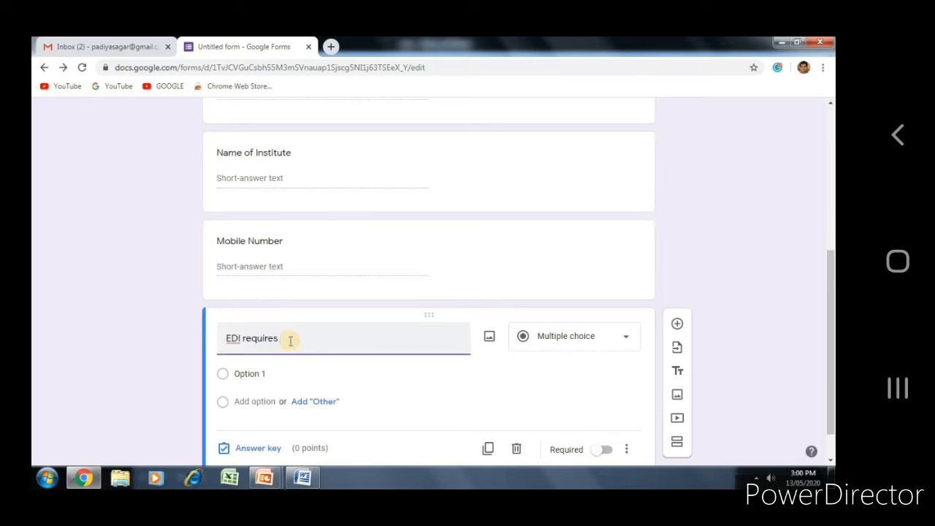
Step: Paste answers A and B ('Representation of common business documents…', 'Data entry operators by receivers') as options 1 and 2
key(alt+Tab)
click(286, 213)
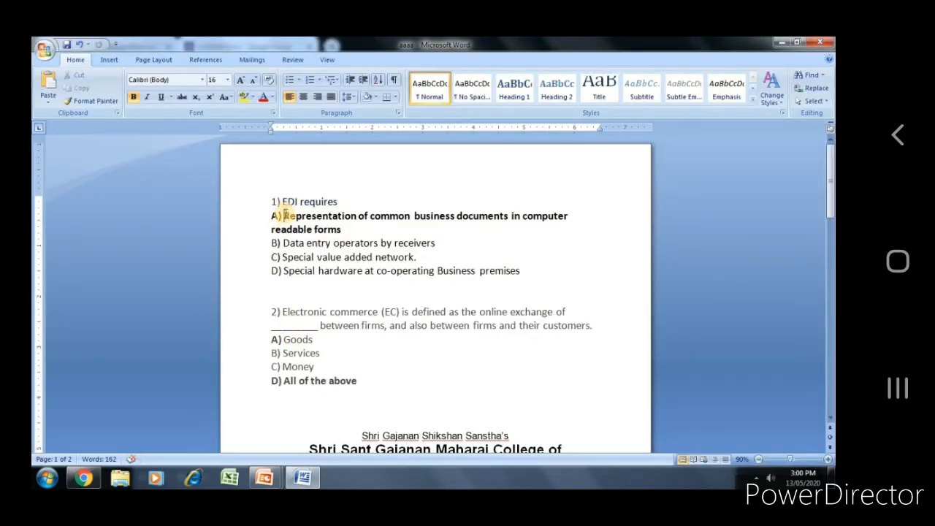
key(shift+Down)
key(shift+End)
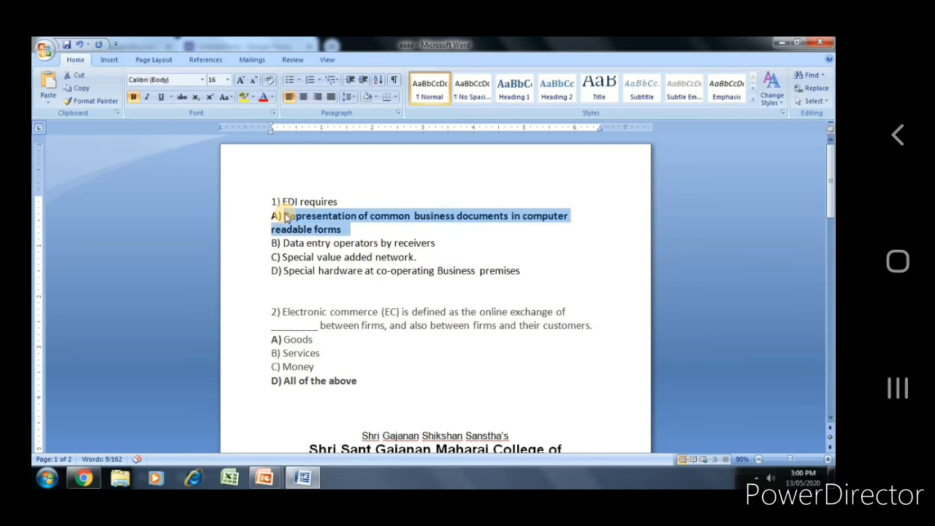
key(alt+Tab)
click(264, 394)
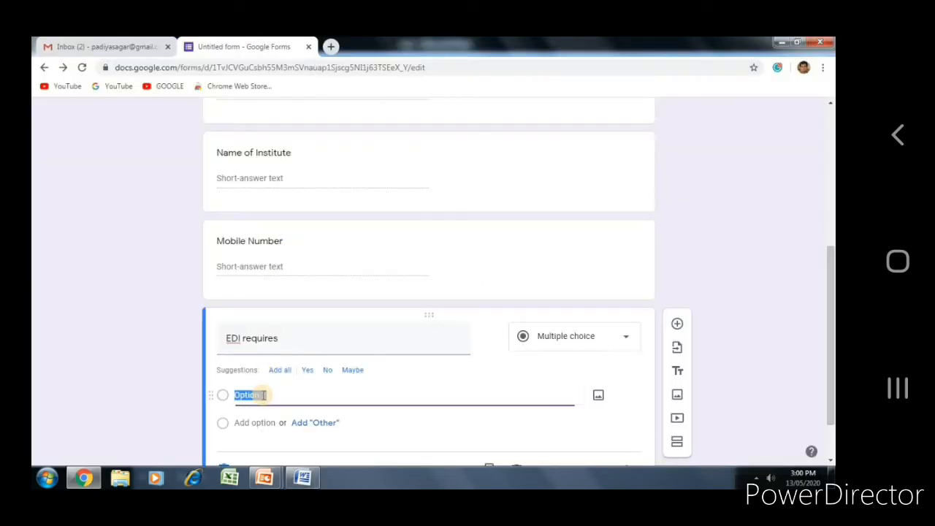
key(ctrl+v)
key(alt+Tab)
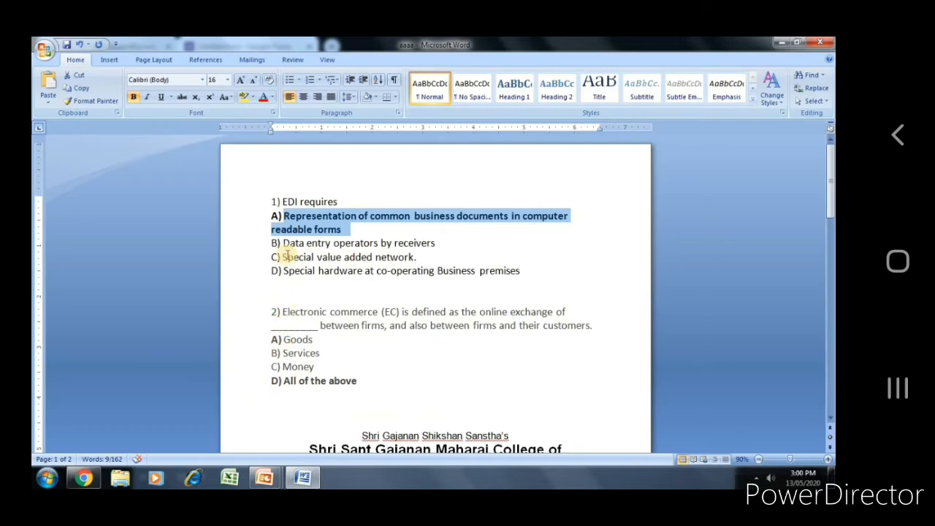
click(284, 242)
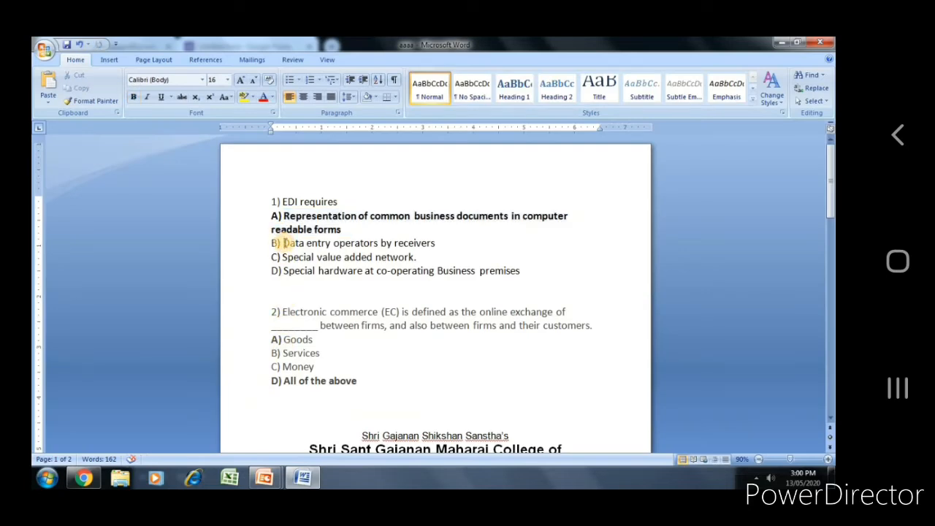
key(ctrl+shift+Down)
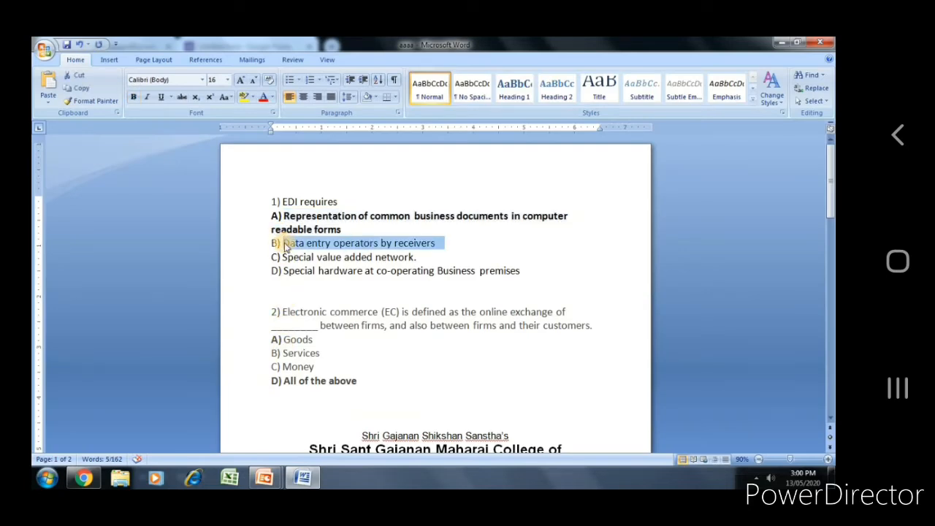
key(alt+Tab)
click(252, 423)
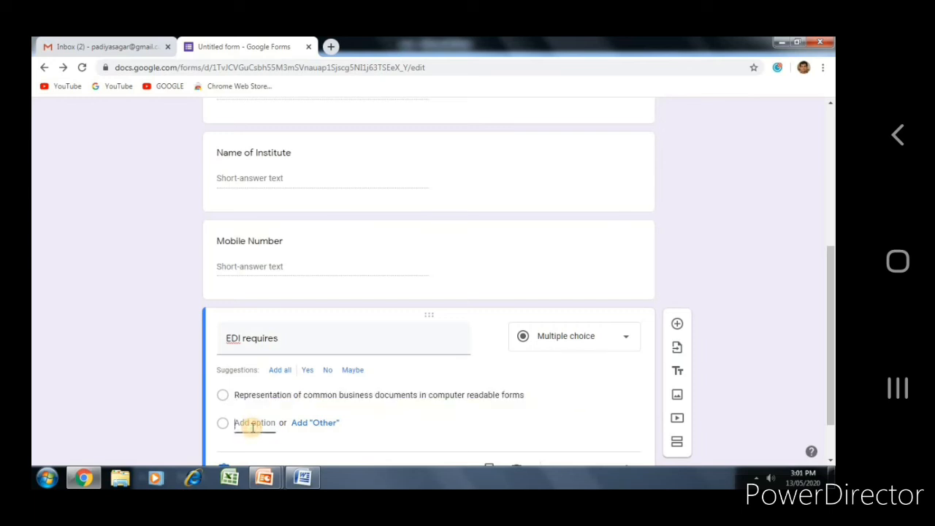
key(ctrl+v)
Step: Add options 3 and 4: 'Special value added network.' and 'Special hardware at co-operating Business premises.'
key(alt+Tab)
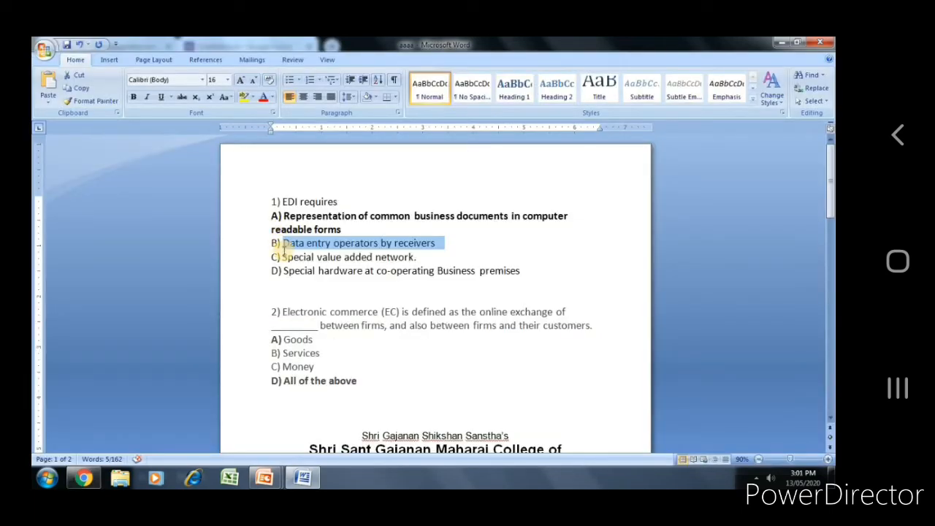
click(283, 257)
key(ctrl+shift+Down)
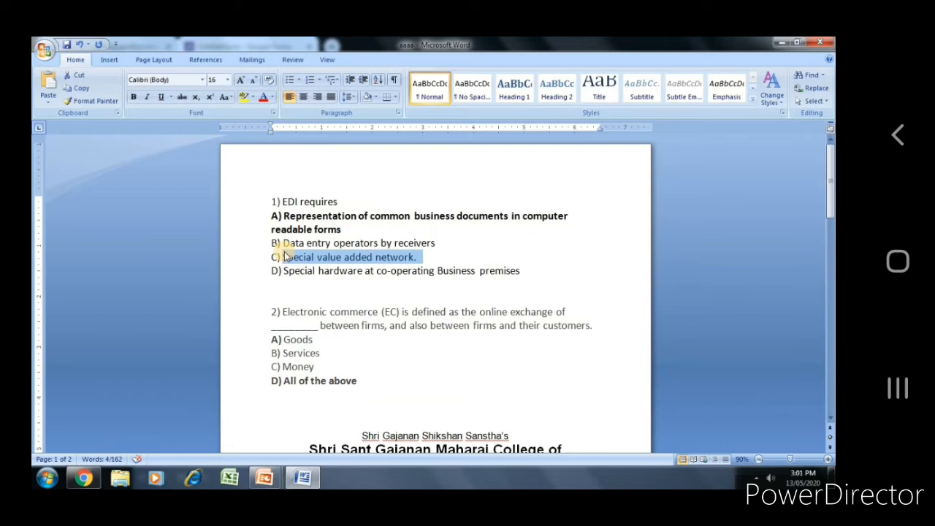
key(alt+Tab)
click(260, 451)
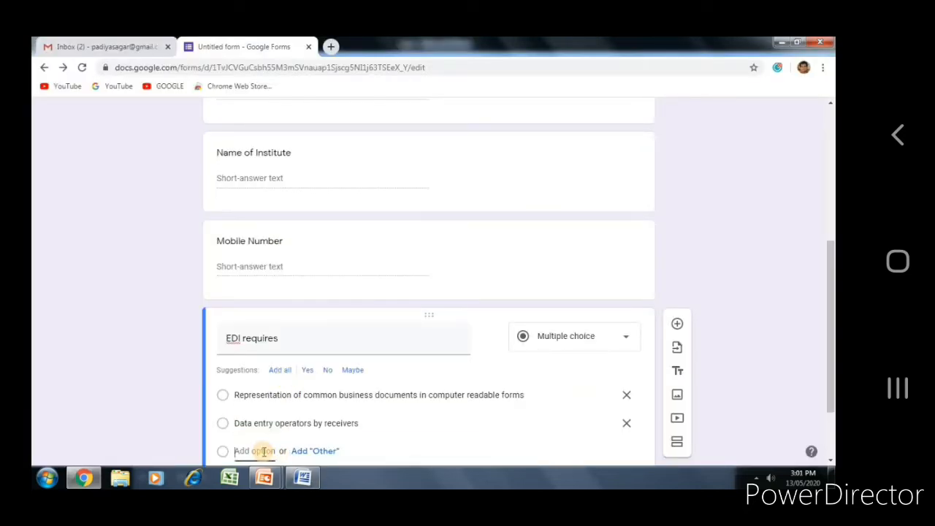
key(ctrl+v)
key(alt+Tab)
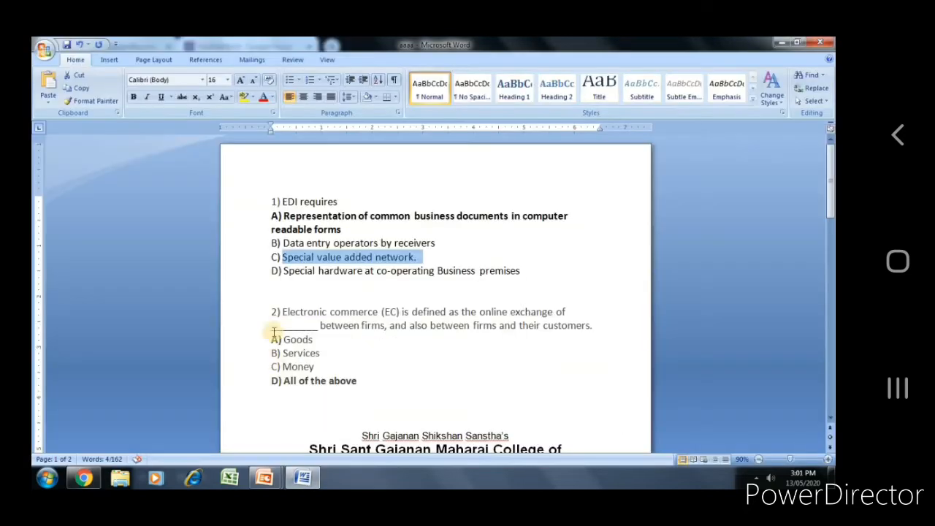
click(283, 273)
key(ctrl+shift+Down)
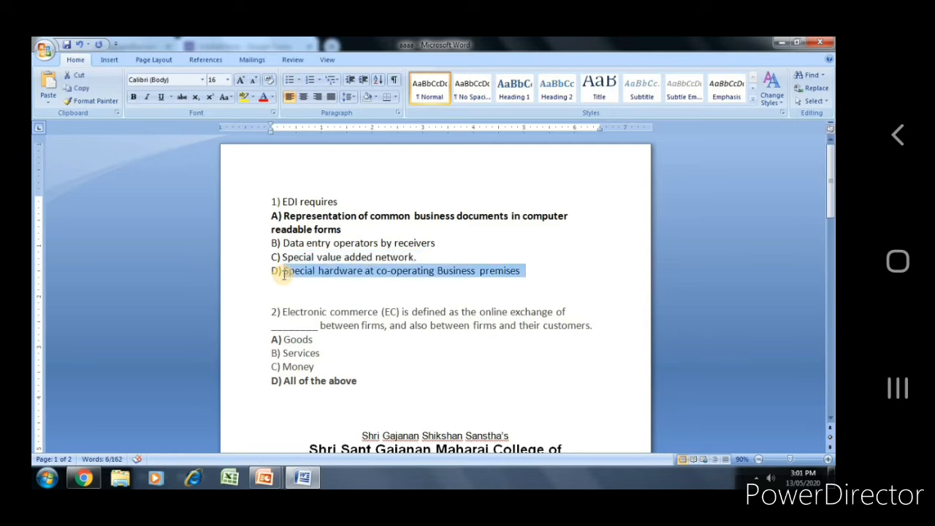
key(alt+Tab)
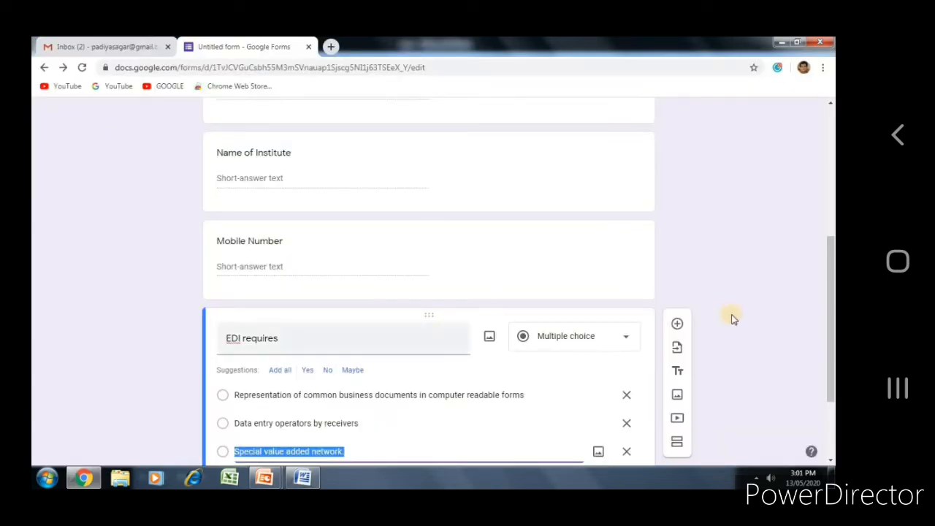
scroll(830, 365, down, 2)
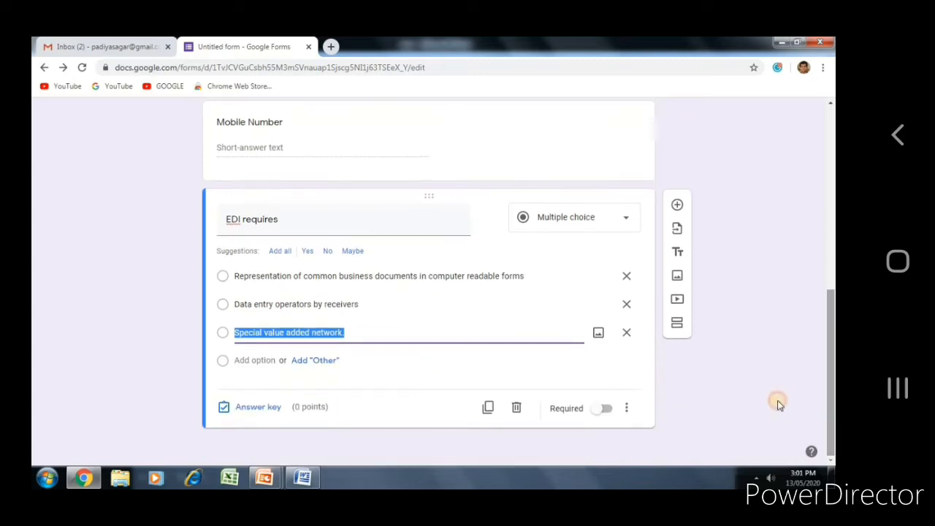
click(255, 359)
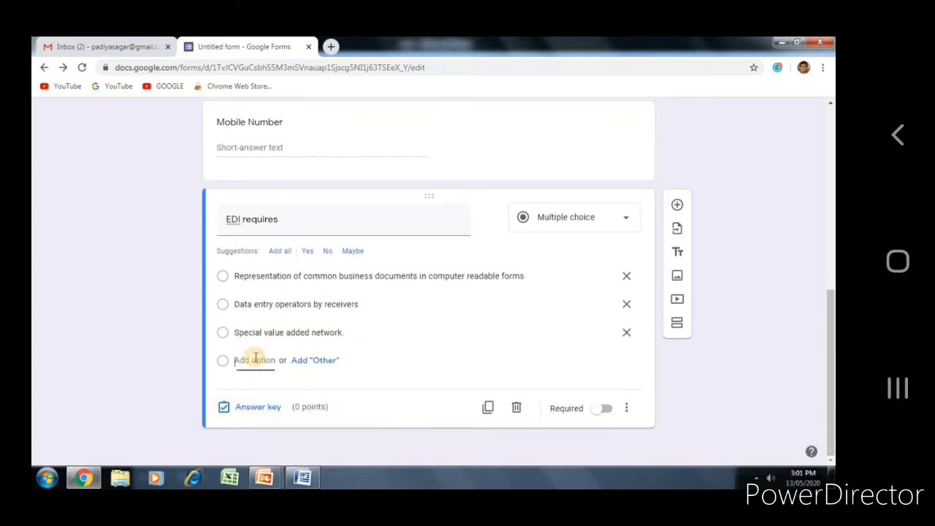
key(ctrl+v)
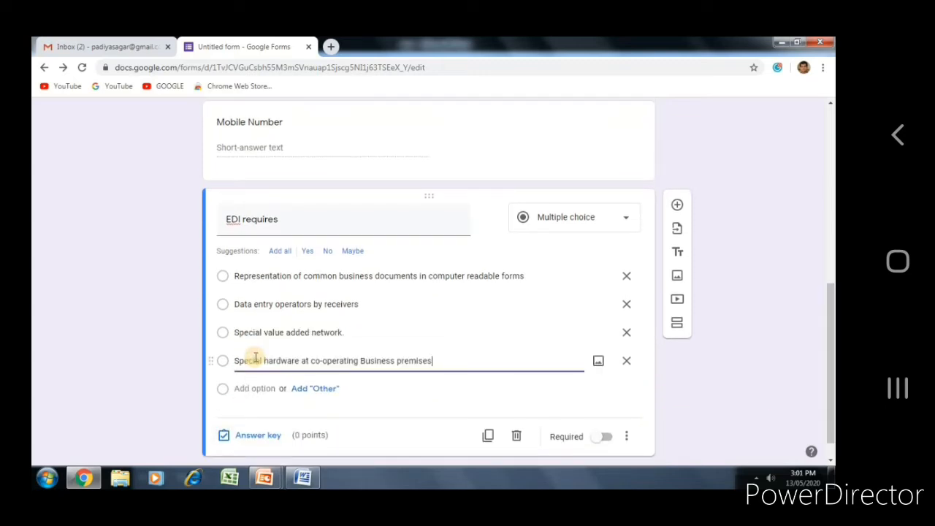
Step: Set the first option as the correct EDI answer worth 10 points, then duplicate the question
click(269, 438)
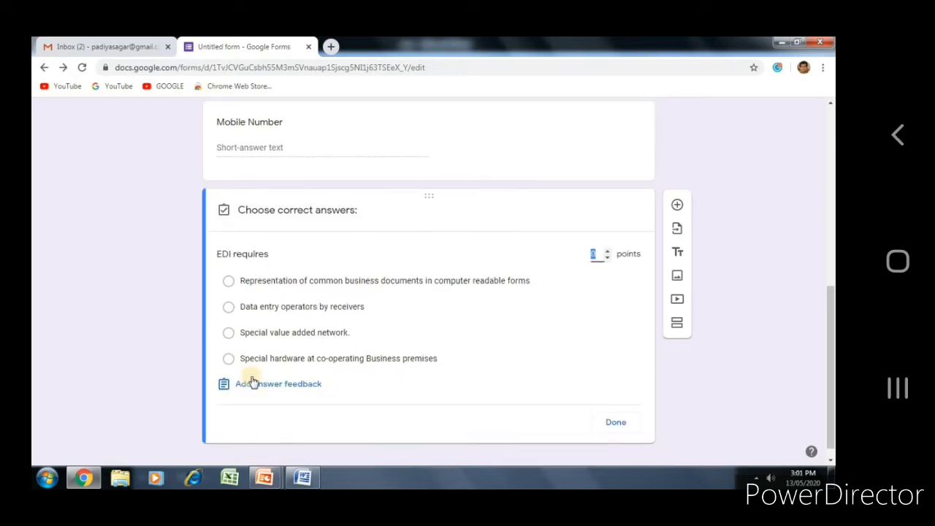
click(229, 283)
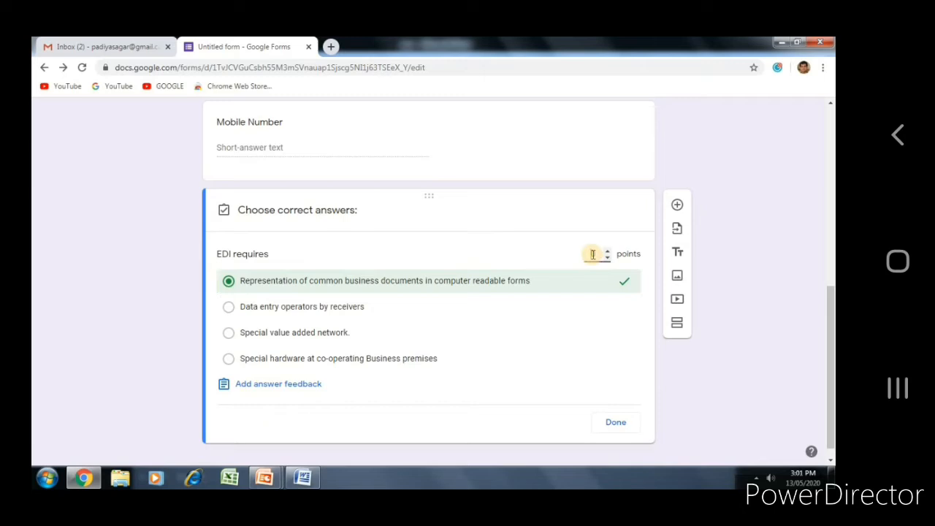
text(10)
click(617, 424)
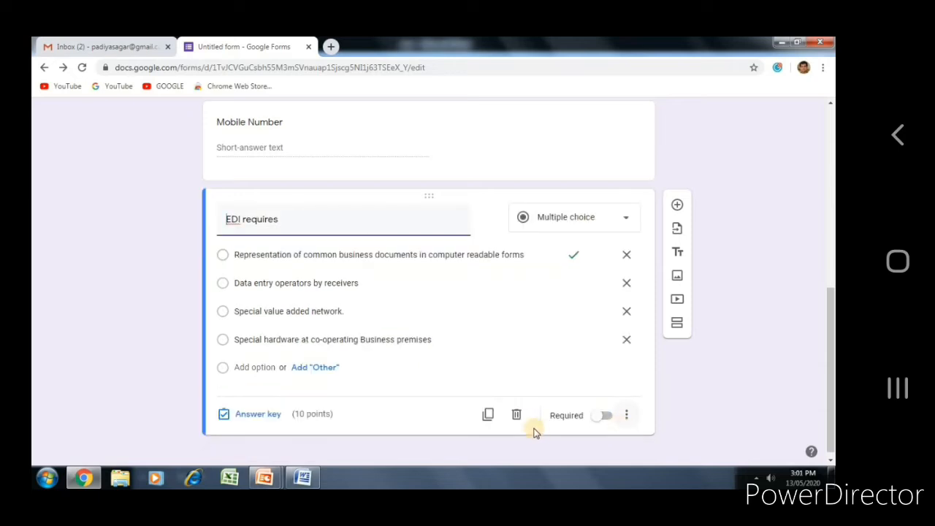
click(489, 414)
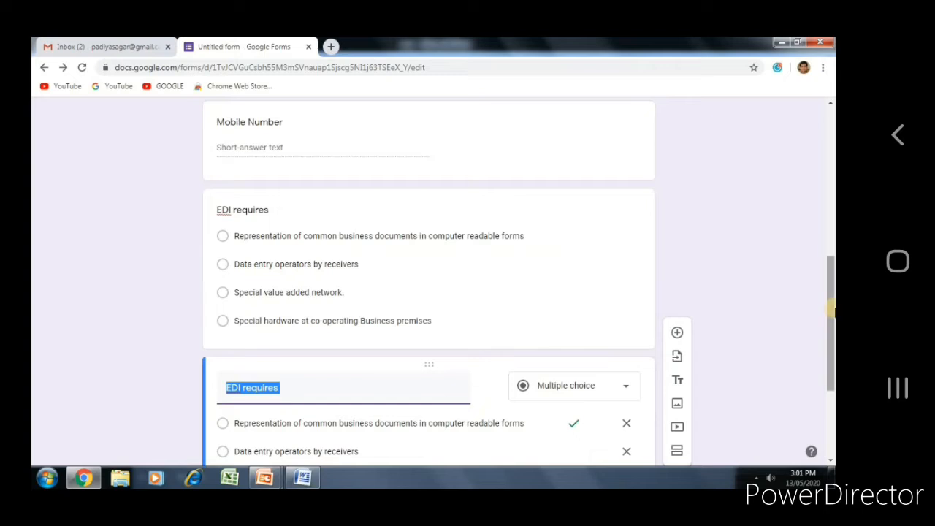
Step: Replace the duplicate's title with the Electronic commerce (EC) question copied from Word
drag(830, 330, 831, 406)
key(alt+Tab)
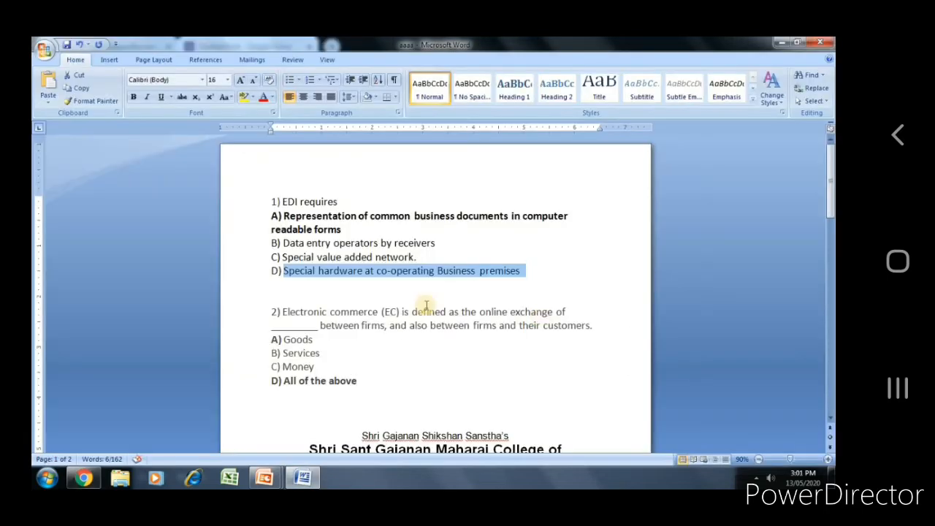
click(283, 314)
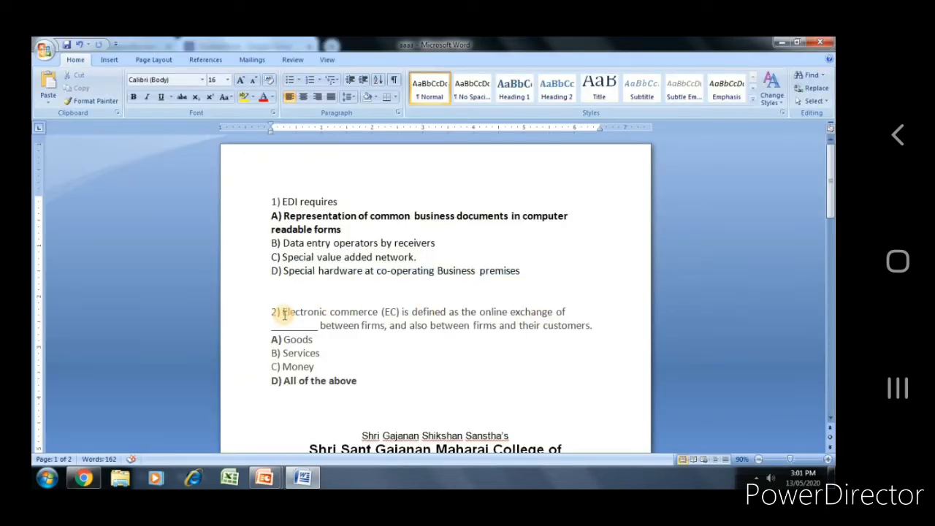
key(shift+Down)
key(shift+End)
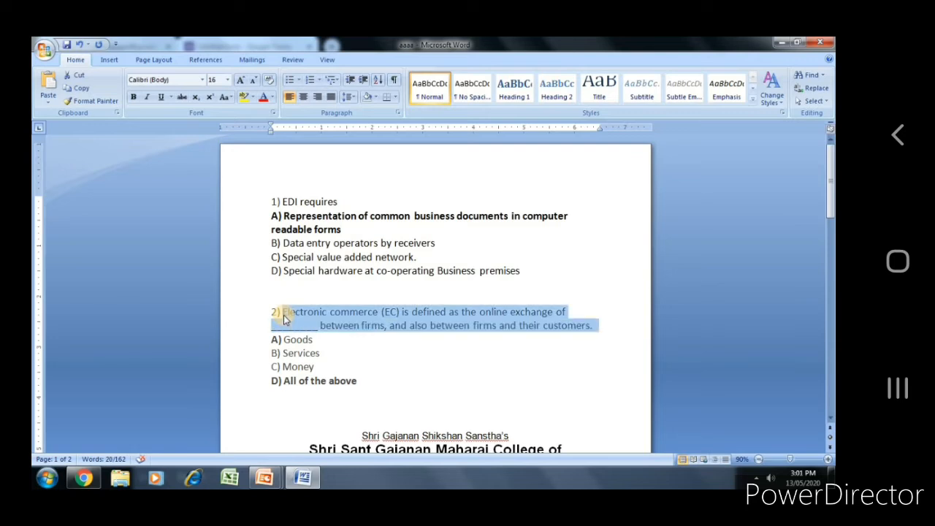
key(ctrl+c)
key(alt+Tab)
triple_click(271, 233)
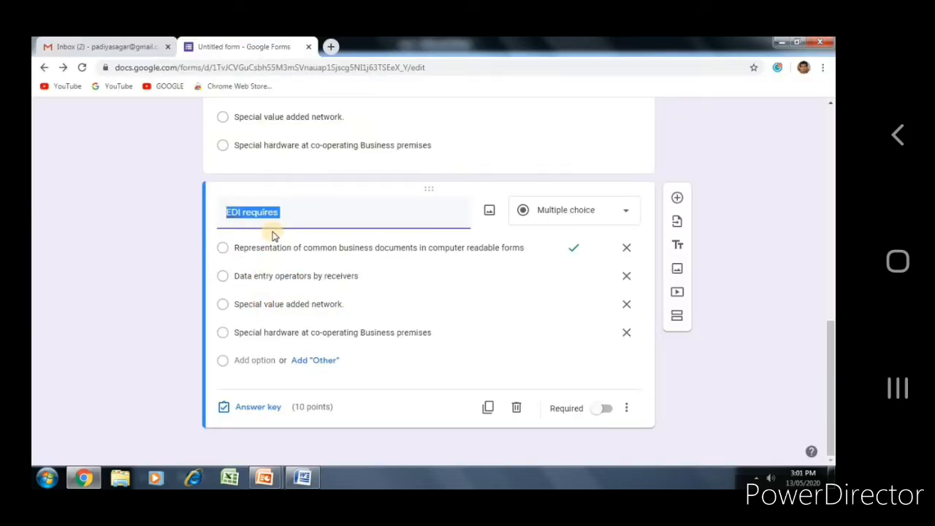
key(ctrl+v)
Step: Paste 'Goods' and 'Services' from Word as the first and second options
key(alt+Tab)
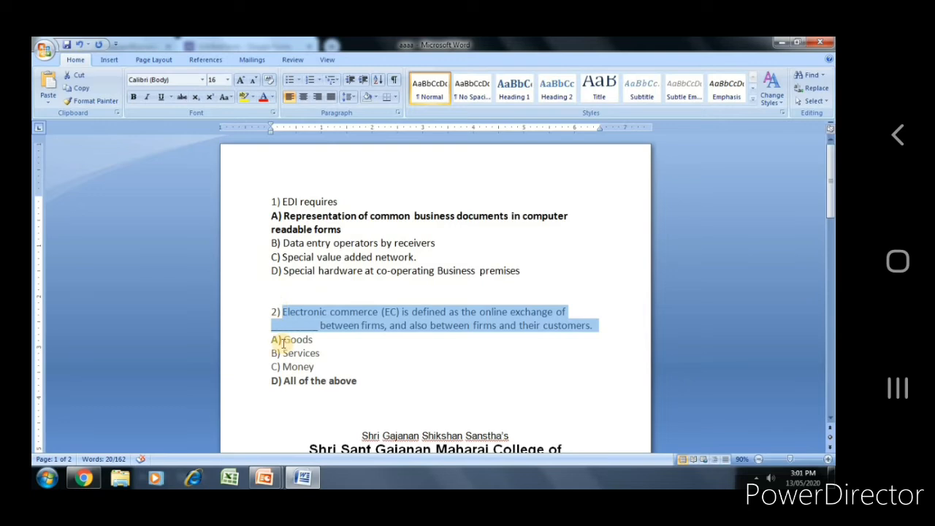
click(282, 340)
key(shift+End)
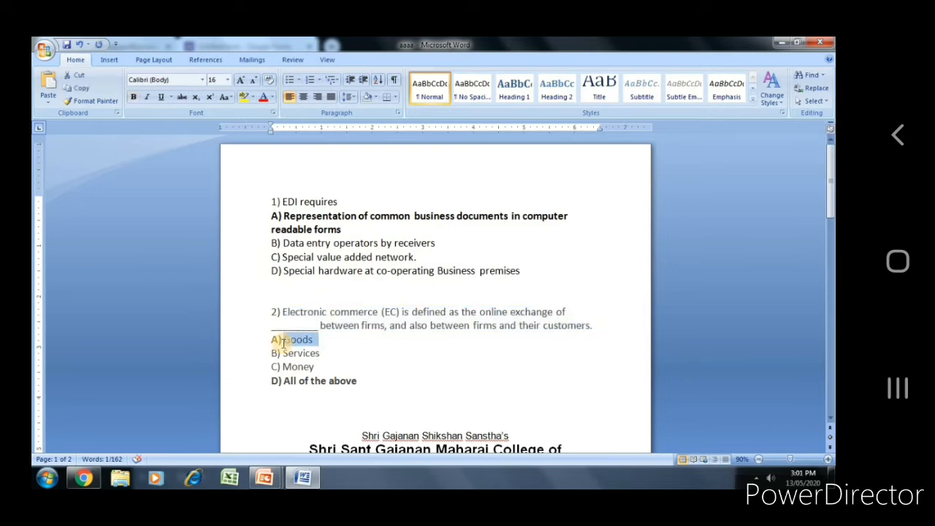
key(ctrl+c)
key(alt+Tab)
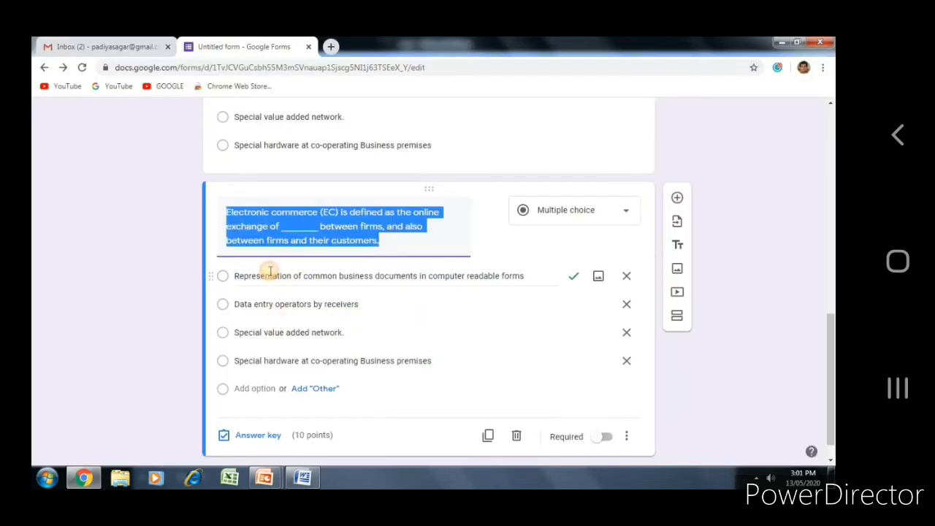
triple_click(271, 275)
key(ctrl+v)
key(alt+Tab)
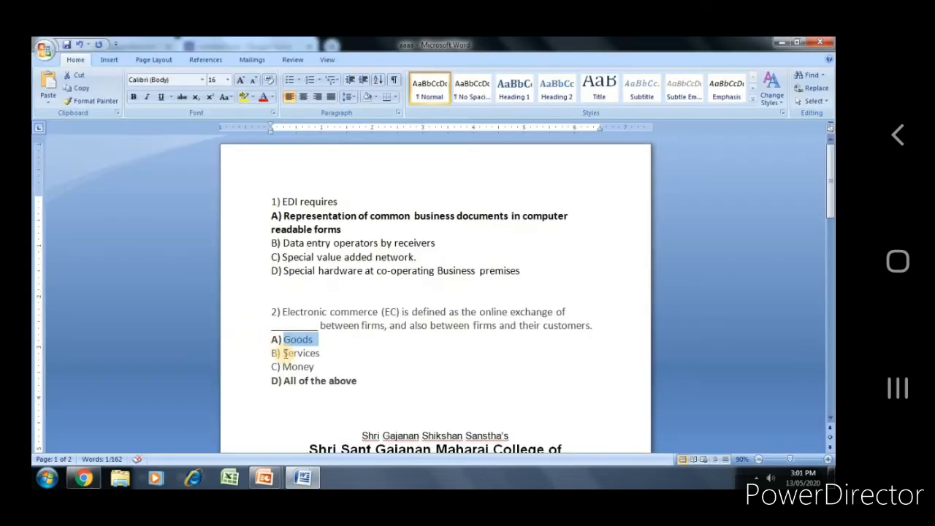
click(284, 354)
key(shift+End)
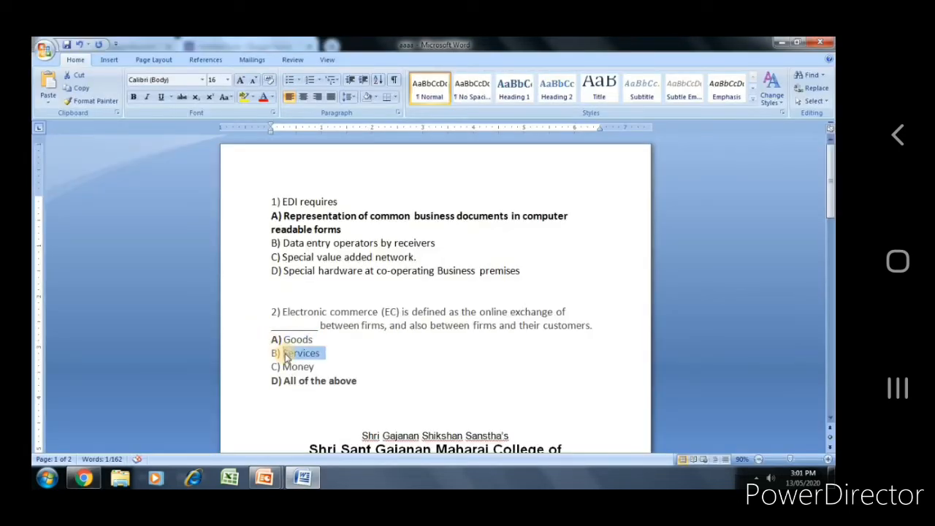
key(ctrl+c)
key(alt+Tab)
triple_click(285, 307)
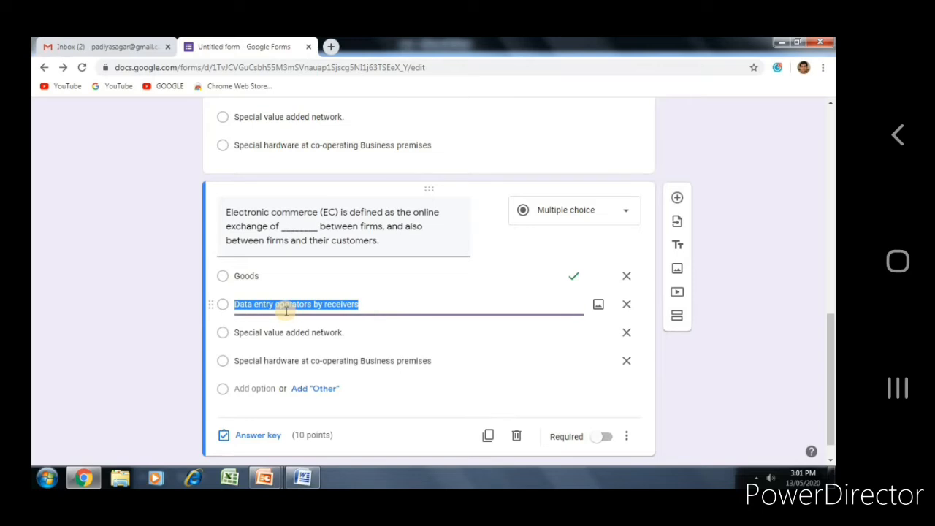
key(ctrl+v)
Step: Paste 'Money' and 'All of the above' as the third and fourth options
key(alt+Tab)
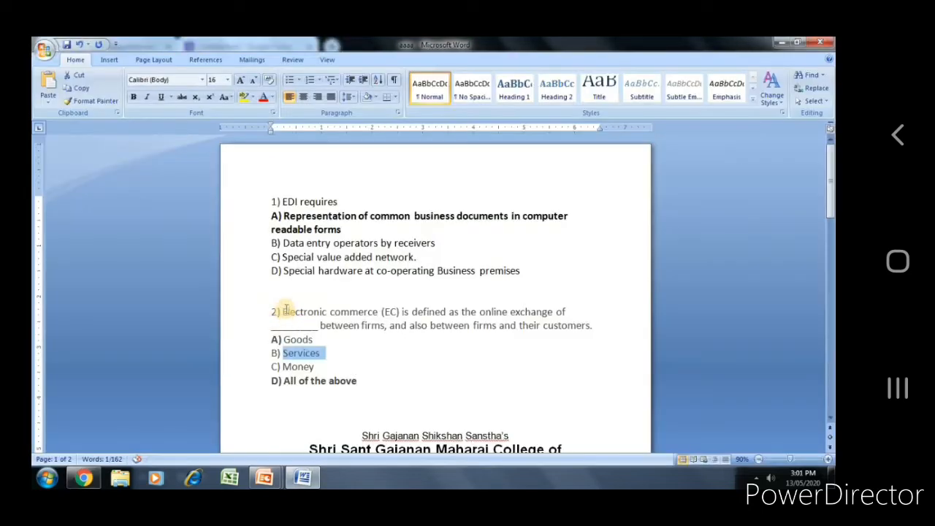
click(284, 354)
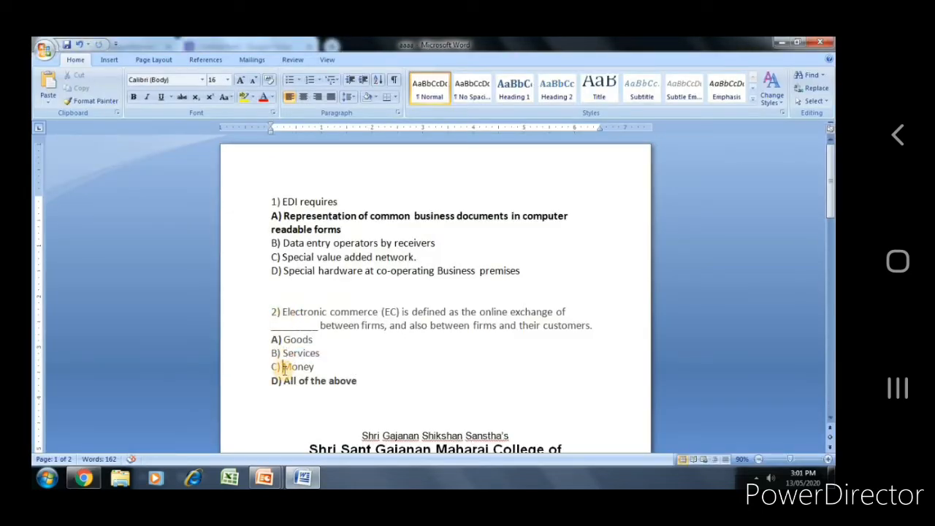
double_click(284, 369)
key(alt+Tab)
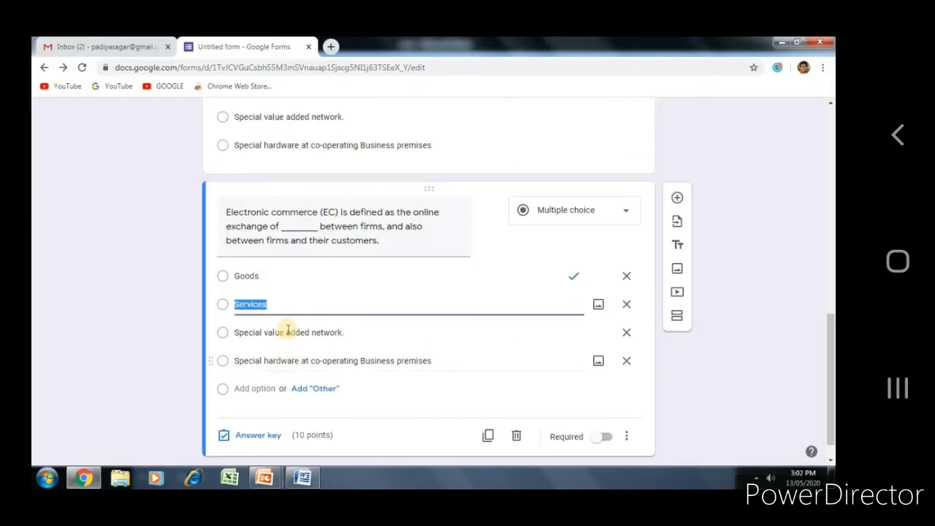
click(288, 330)
key(ctrl+v)
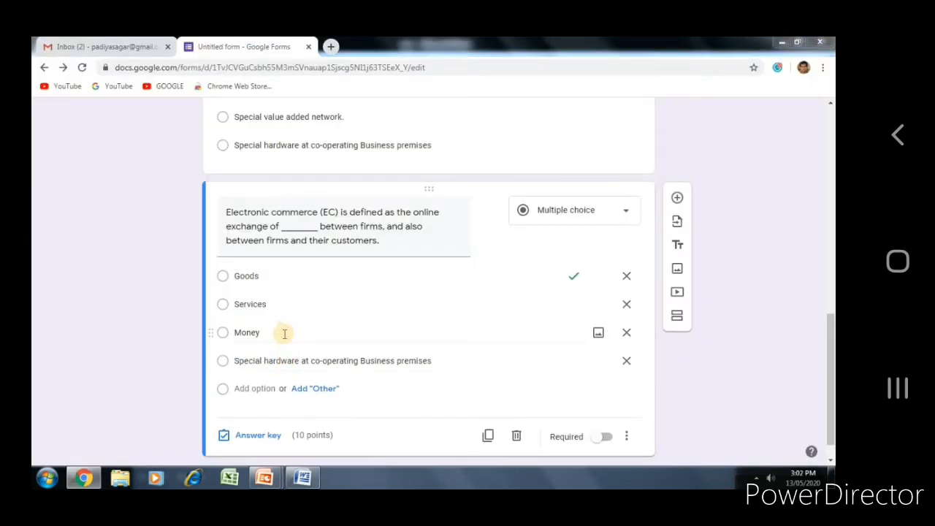
key(alt+Tab)
click(288, 381)
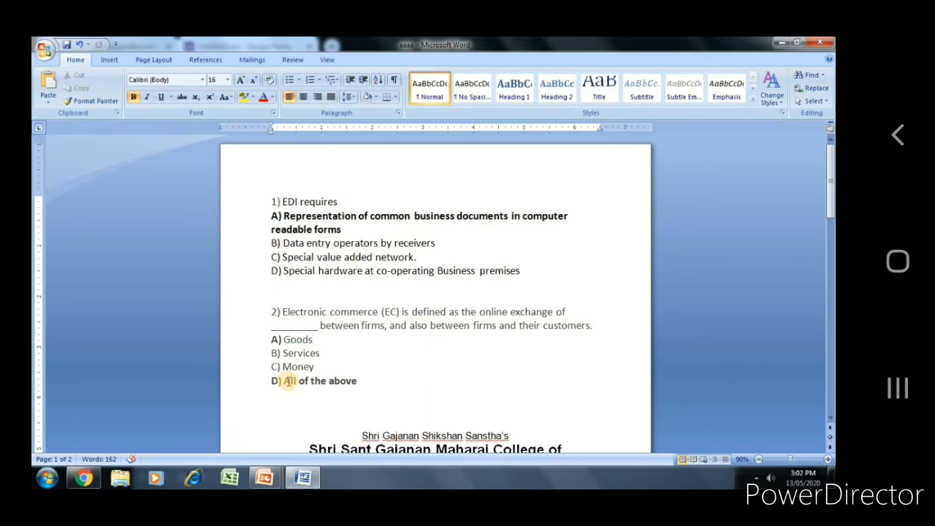
triple_click(288, 380)
key(alt+Tab)
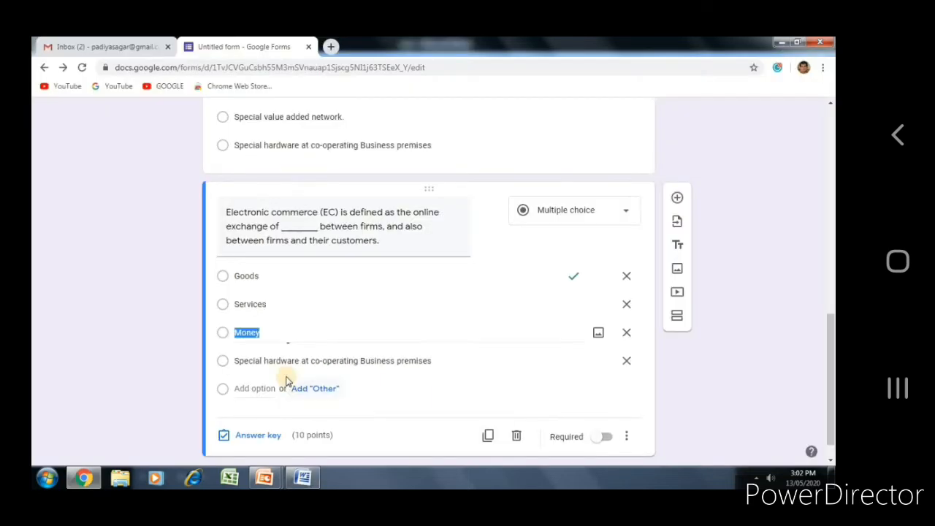
triple_click(283, 360)
key(ctrl+v)
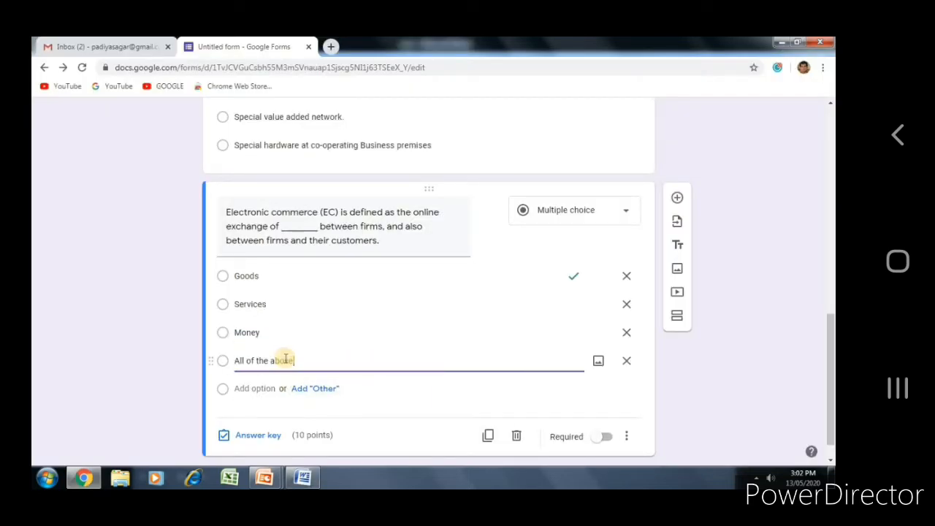
Step: Change the Electronic commerce answer key from Goods to All of the above, worth 10 points
click(267, 442)
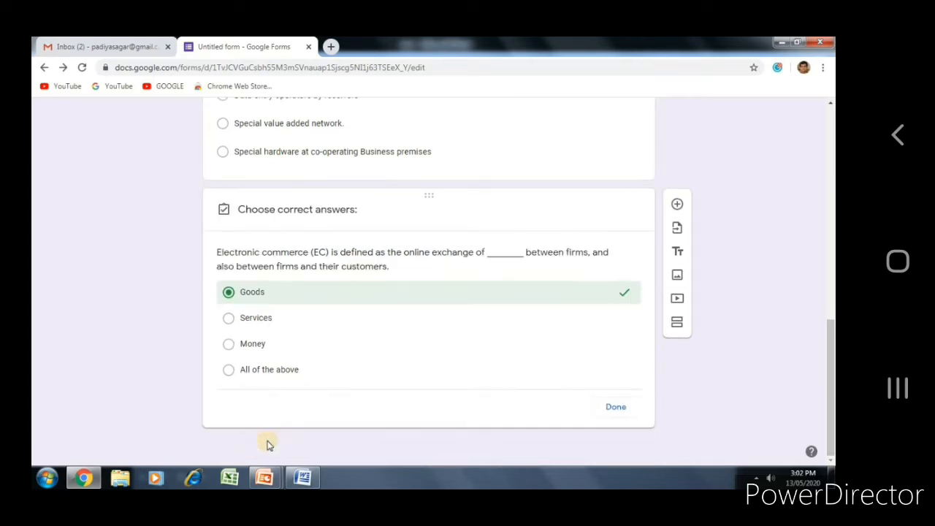
click(266, 290)
click(260, 371)
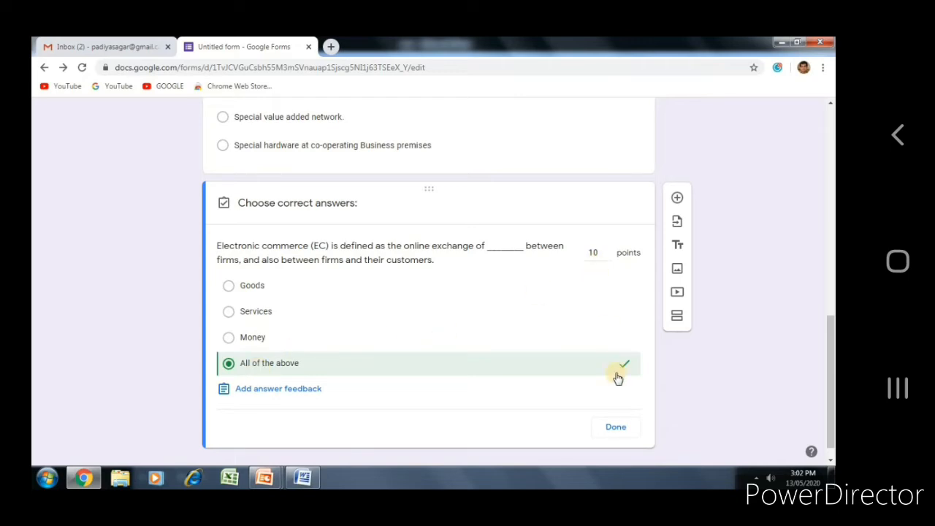
click(617, 428)
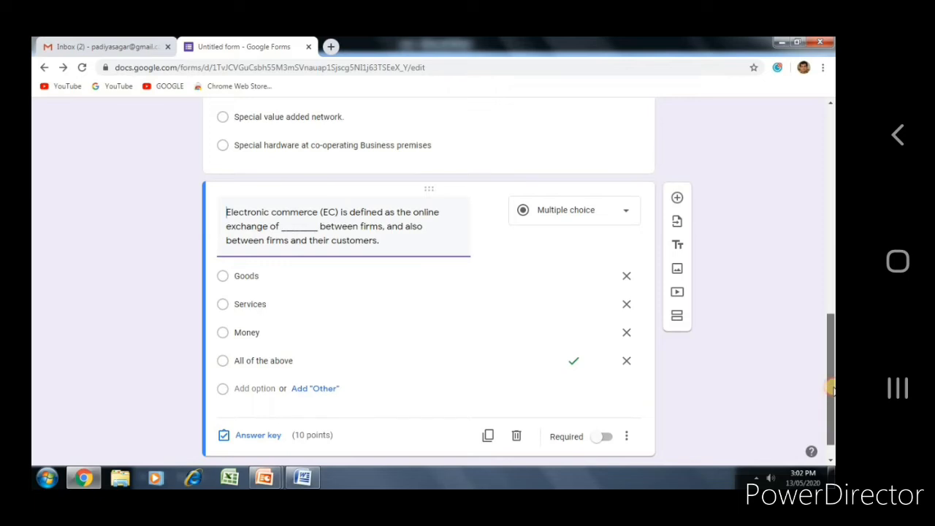
Step: Preview the Personal Information form as a respondent and scroll through every question to Submit
drag(831, 397, 831, 216)
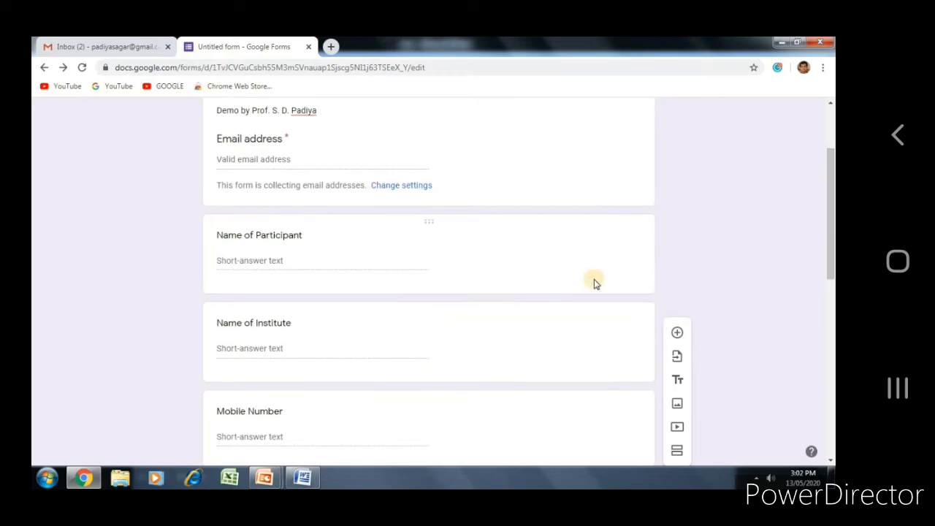
drag(831, 276, 831, 220)
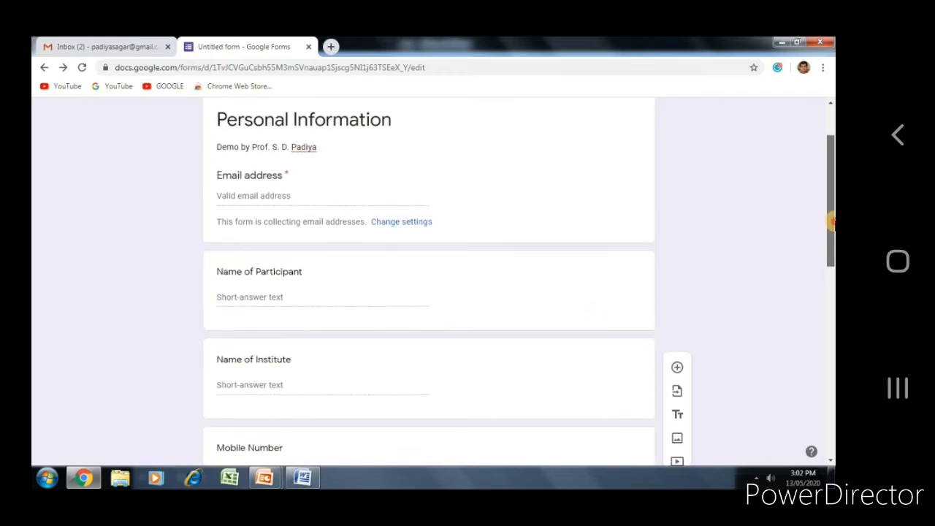
scroll(831, 221, up, 2)
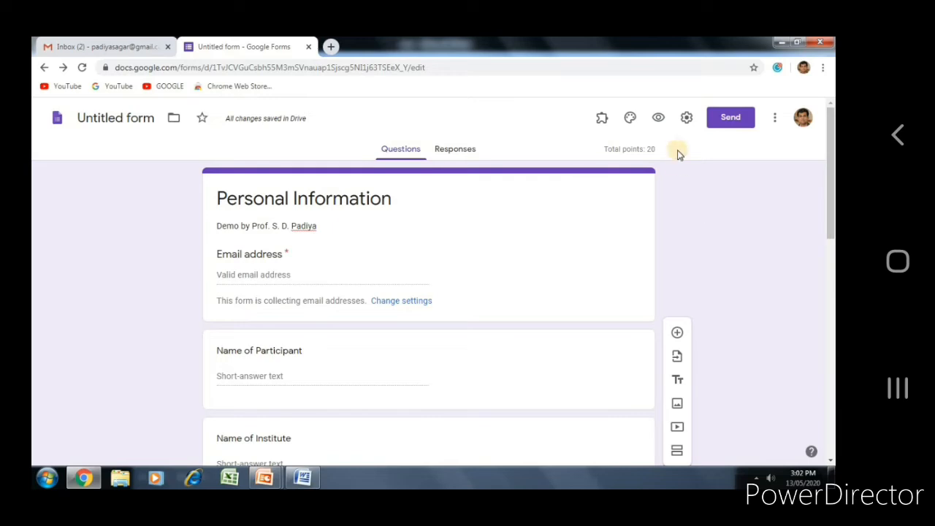
click(658, 118)
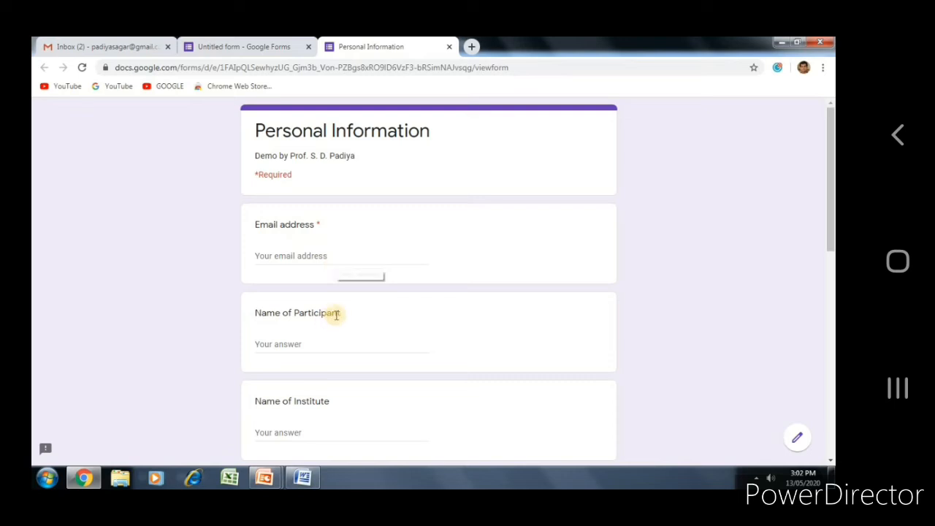
scroll(341, 310, down, 3)
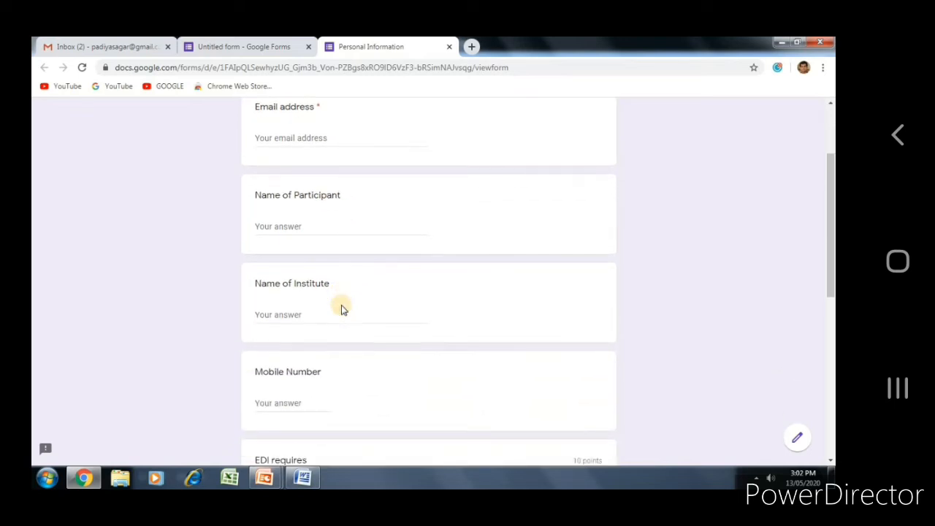
scroll(340, 311, down, 3)
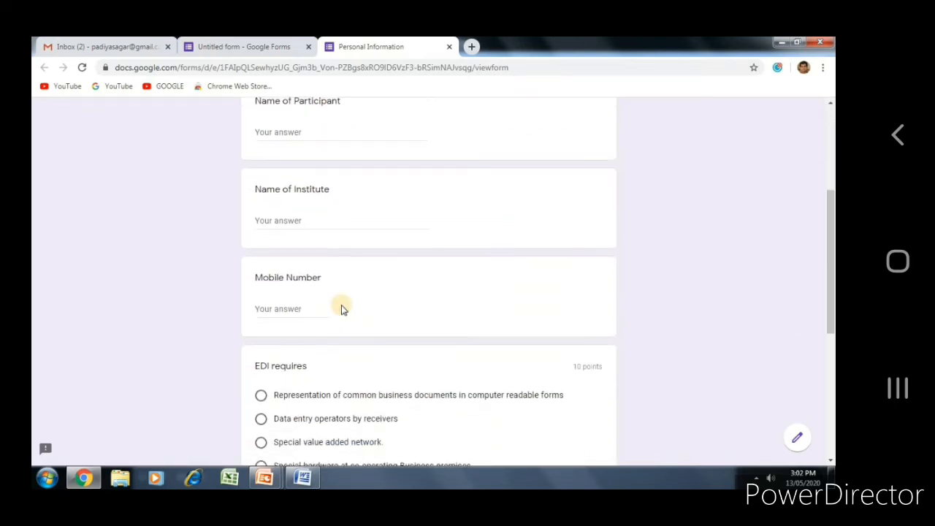
scroll(343, 309, down, 5)
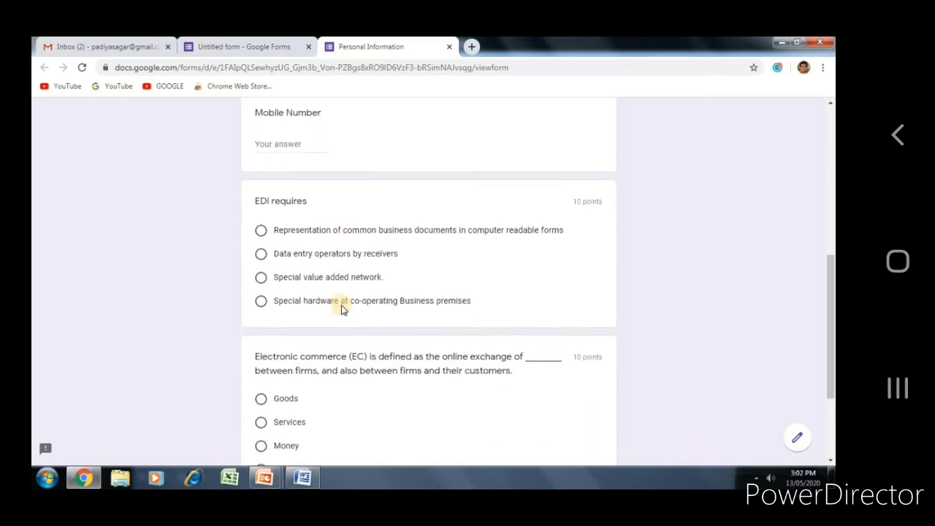
scroll(343, 309, down, 4)
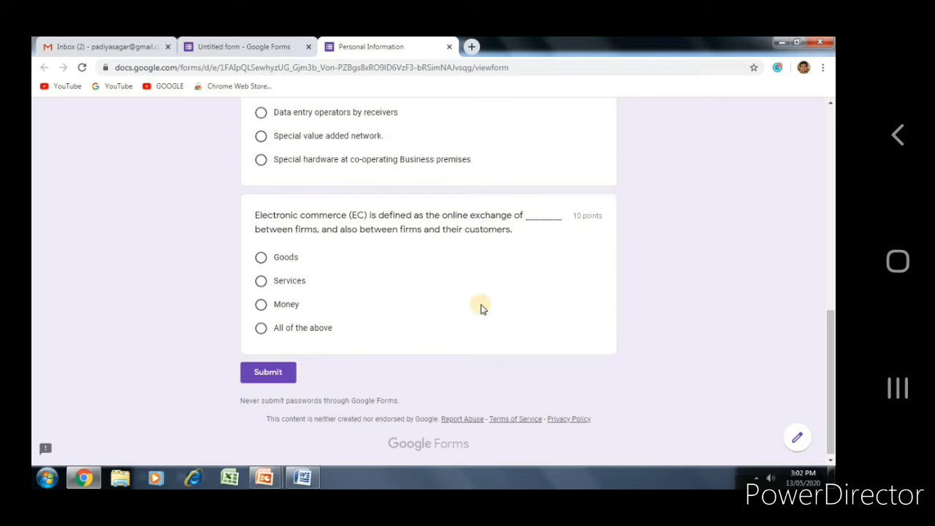
drag(830, 351, 831, 146)
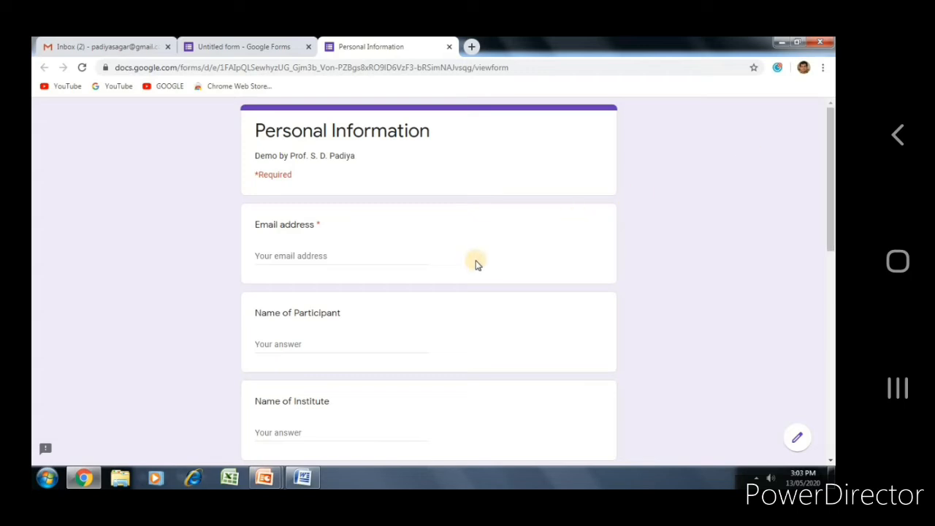
Step: Enter the respondent's email address, then move through the name, institute and mobile number fields
click(406, 260)
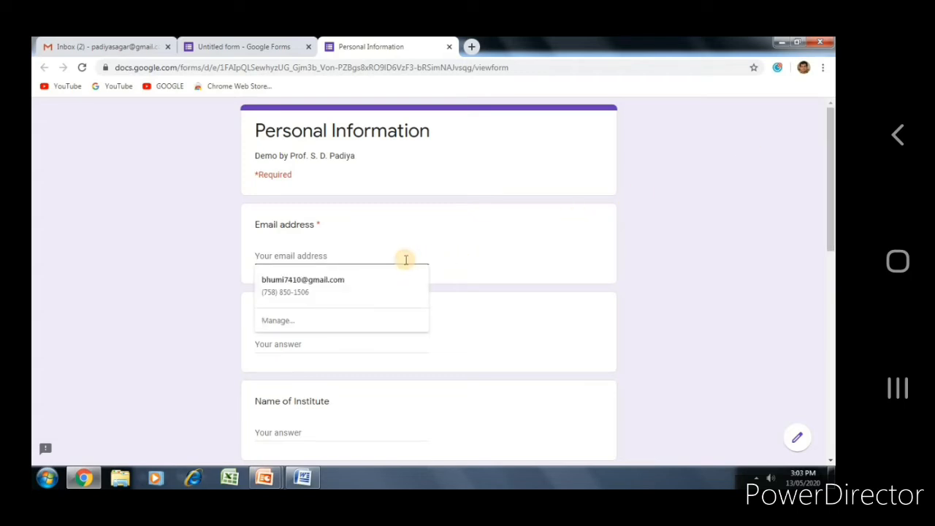
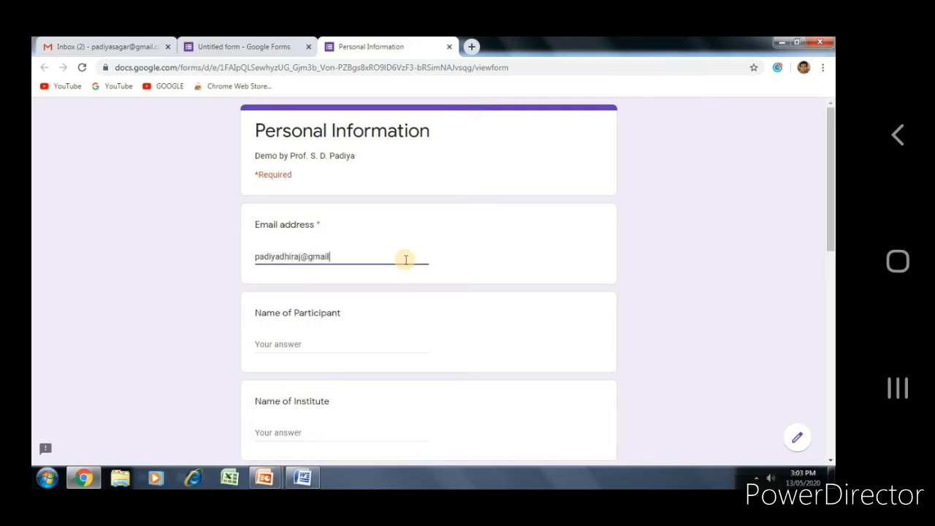
click(350, 344)
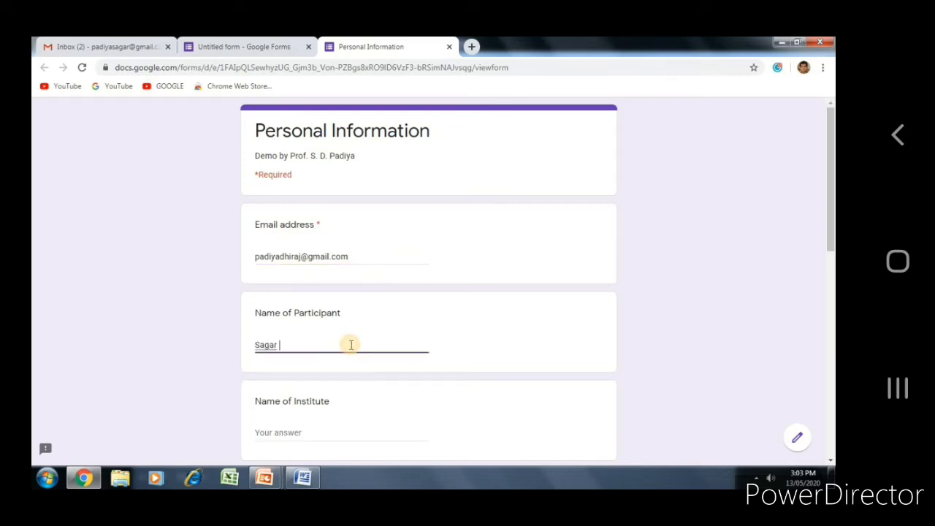
key(Tab)
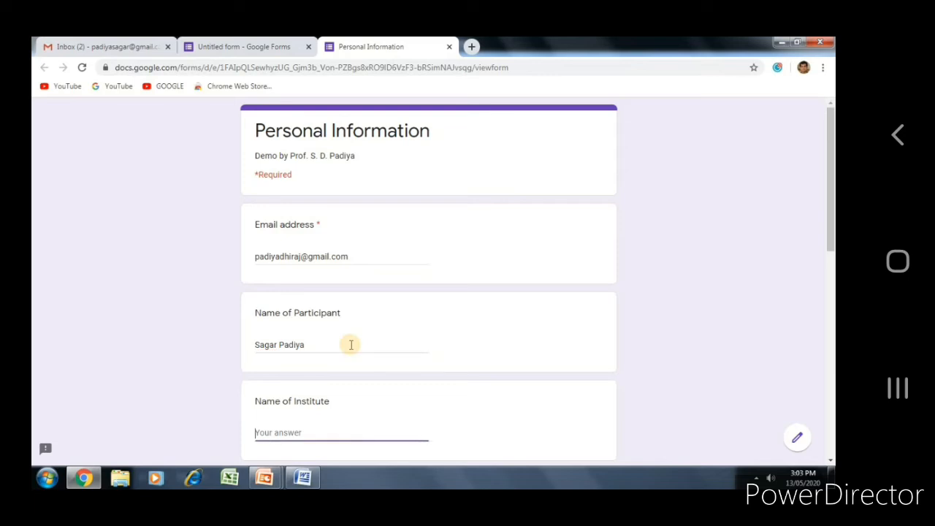
key(Tab)
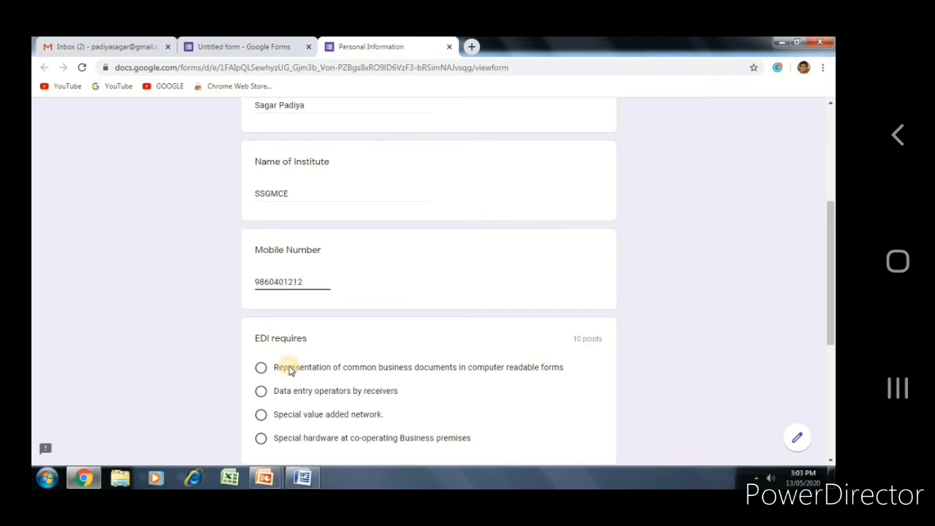
Step: Answer EDI requires with the first option and the commerce question with All of the above, then submit
click(261, 368)
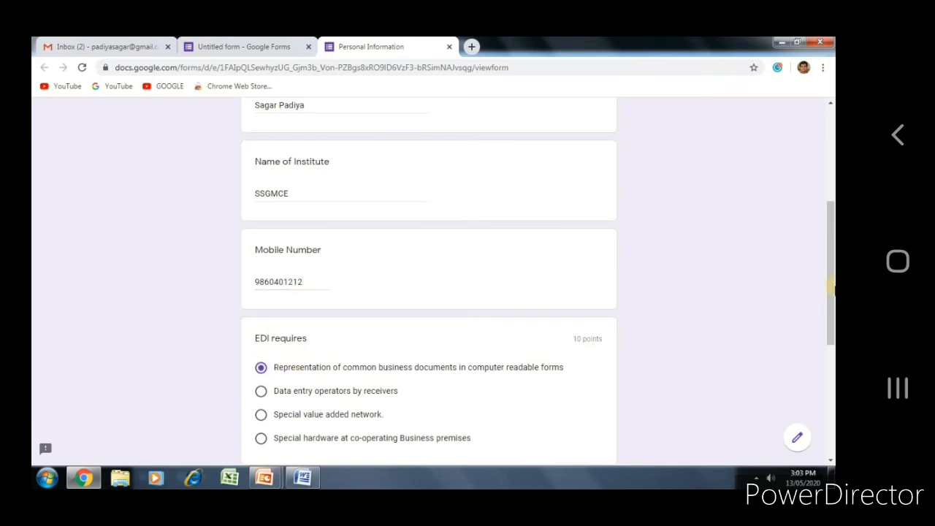
drag(831, 317, 831, 404)
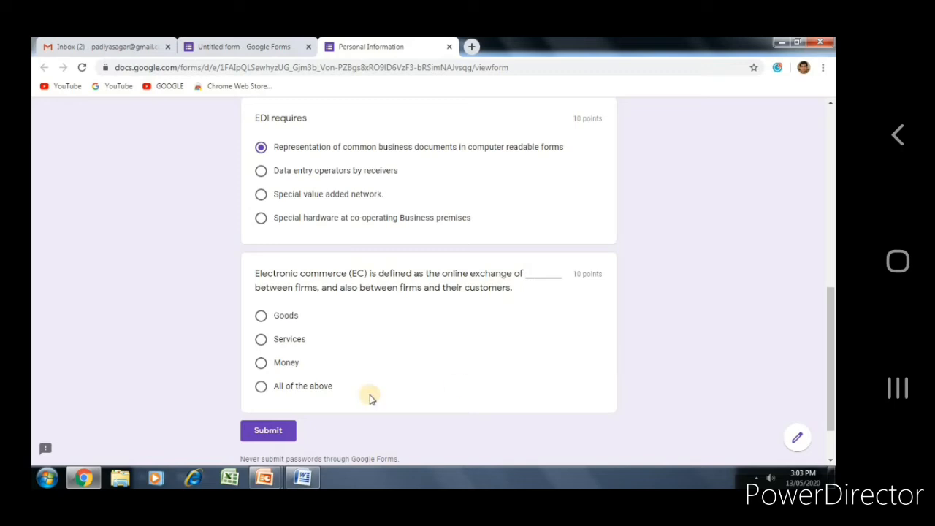
click(262, 387)
click(268, 431)
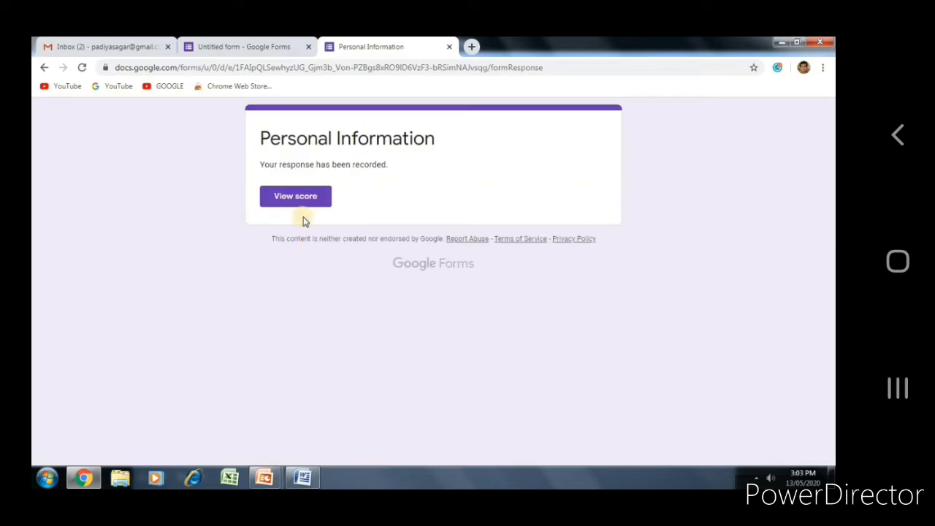
Step: View the graded response showing 20/20, with both answers correct at 10/10 each
click(308, 198)
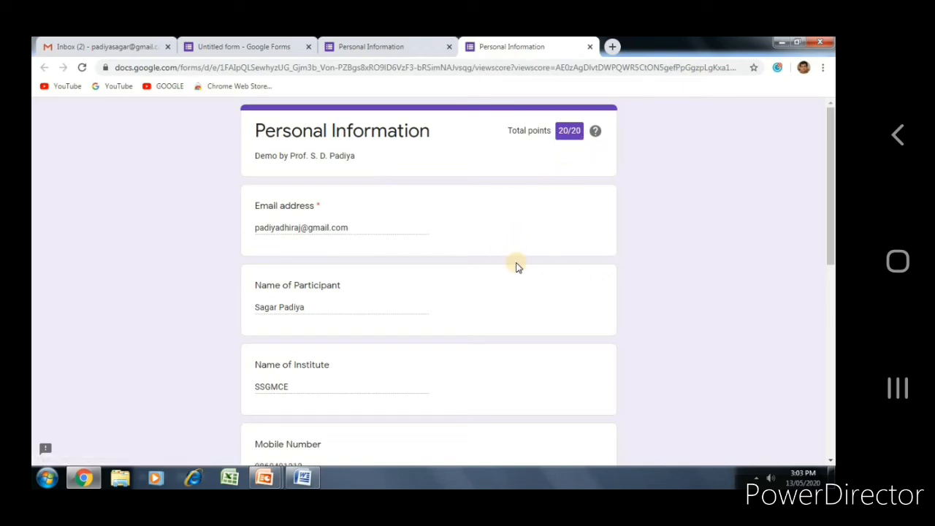
scroll(516, 266, down, 5)
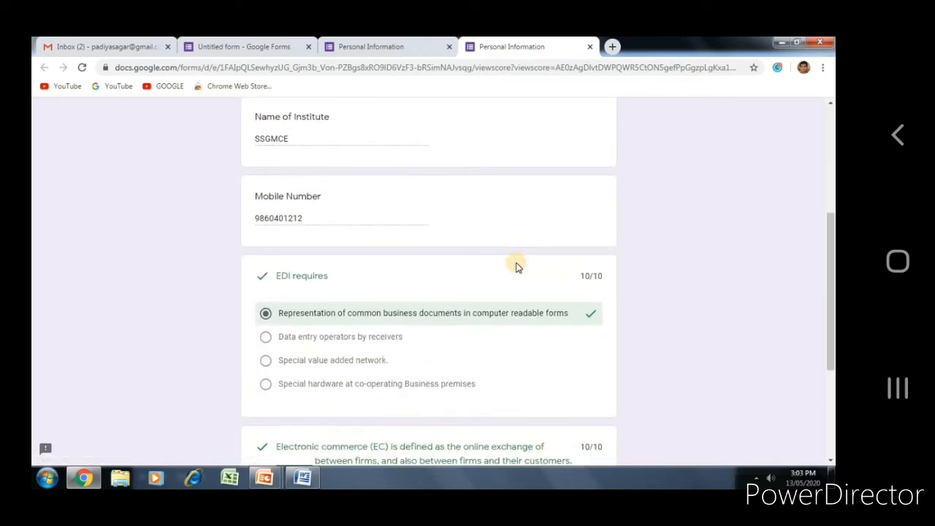
scroll(516, 266, down, 2)
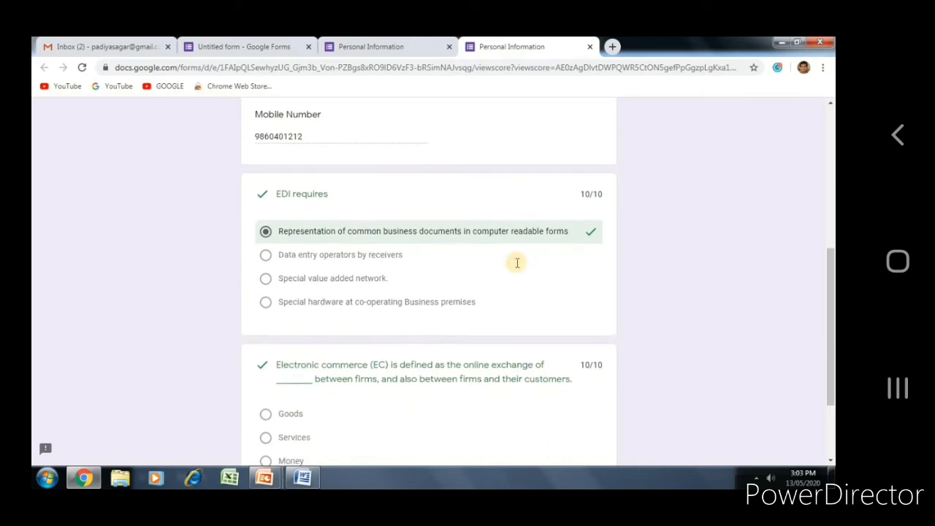
scroll(516, 263, down, 2)
scroll(517, 265, up, 10)
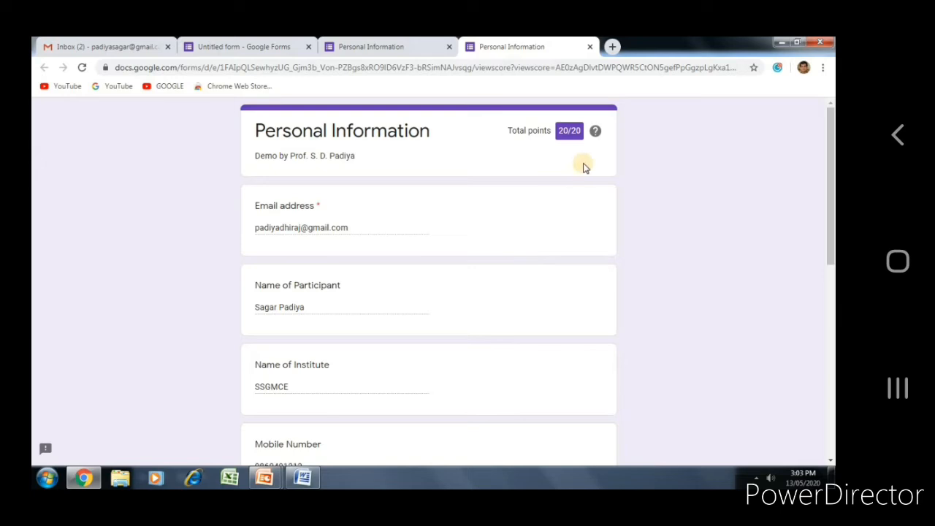
Step: In a new Chrome tab, search for 'google slides' using the address-bar suggestion
click(612, 48)
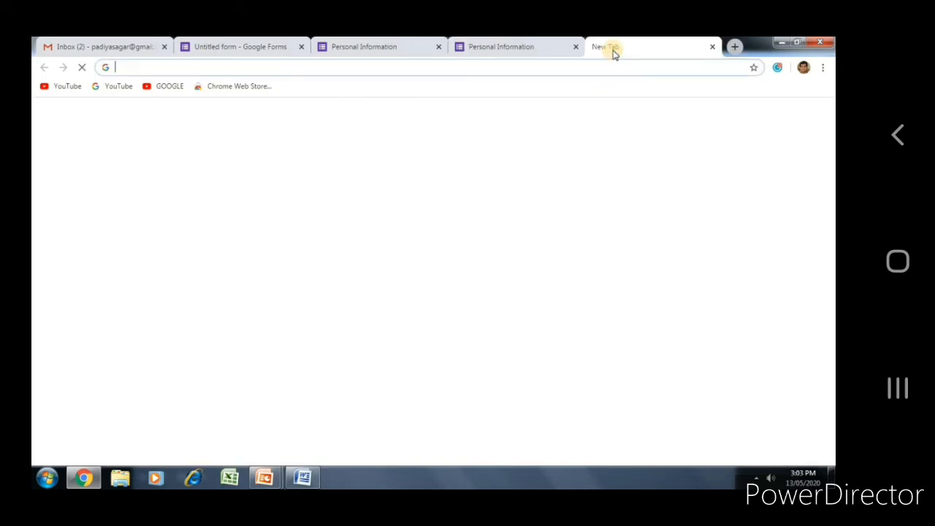
text(google form)
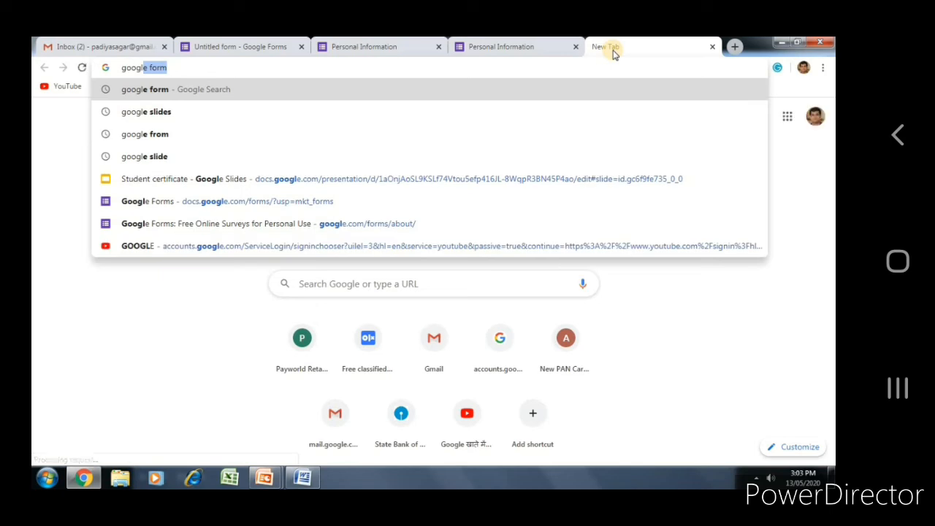
key(Down)
key(Return)
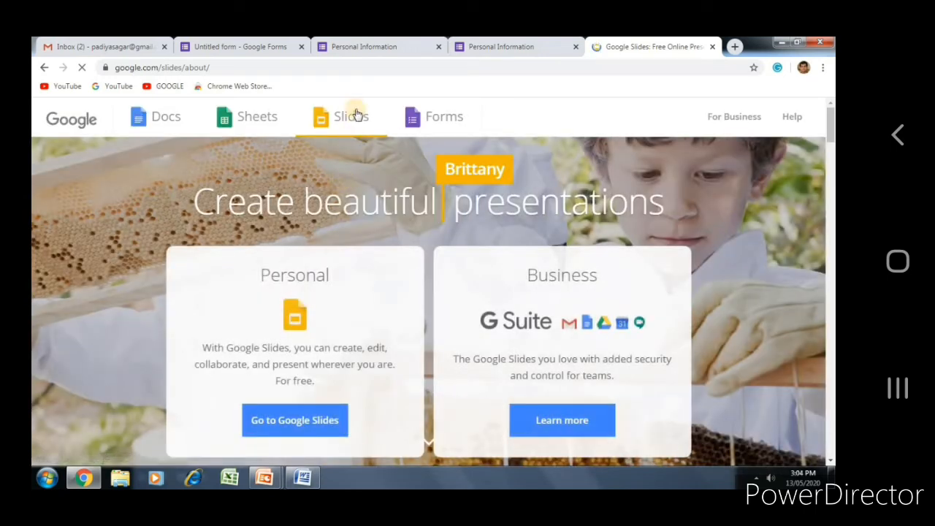
Step: Go into Google Slides from its product page
click(296, 420)
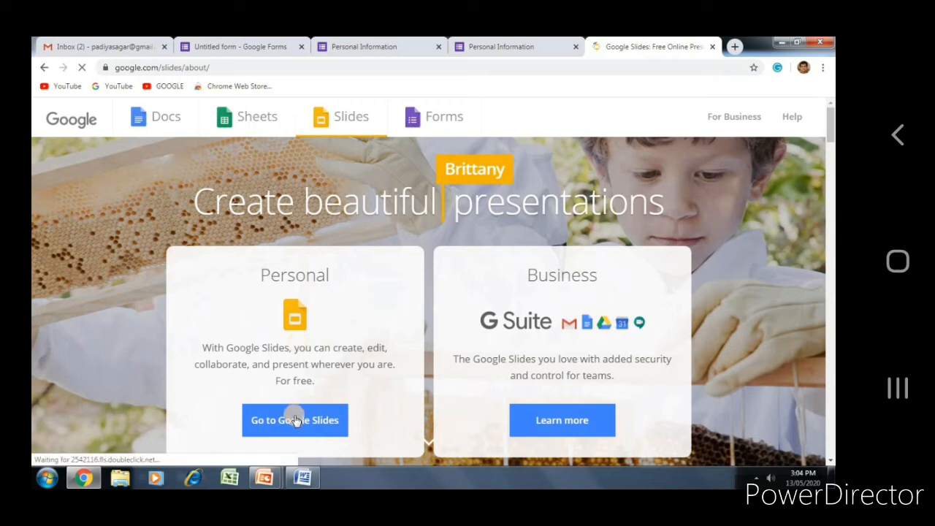
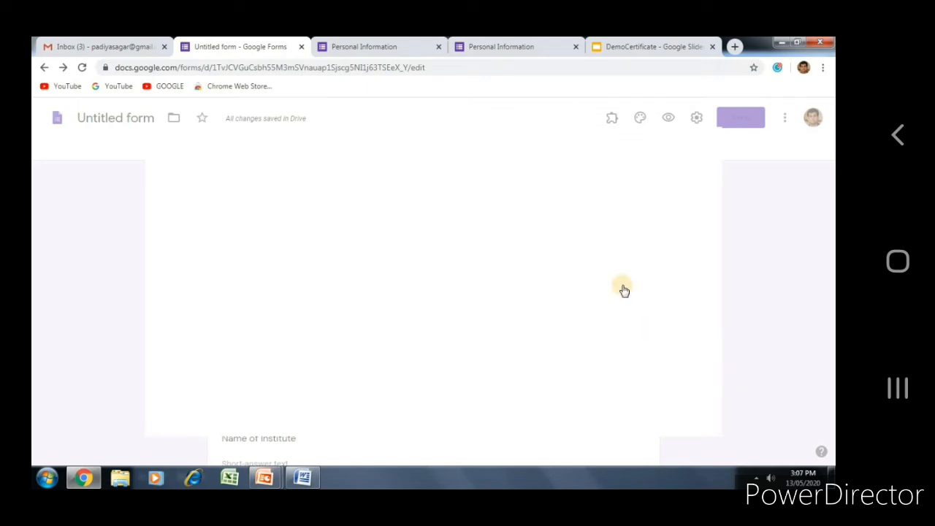
Step: Search the add-on Marketplace for 'cert', view Certify'em, then close the store
click(520, 150)
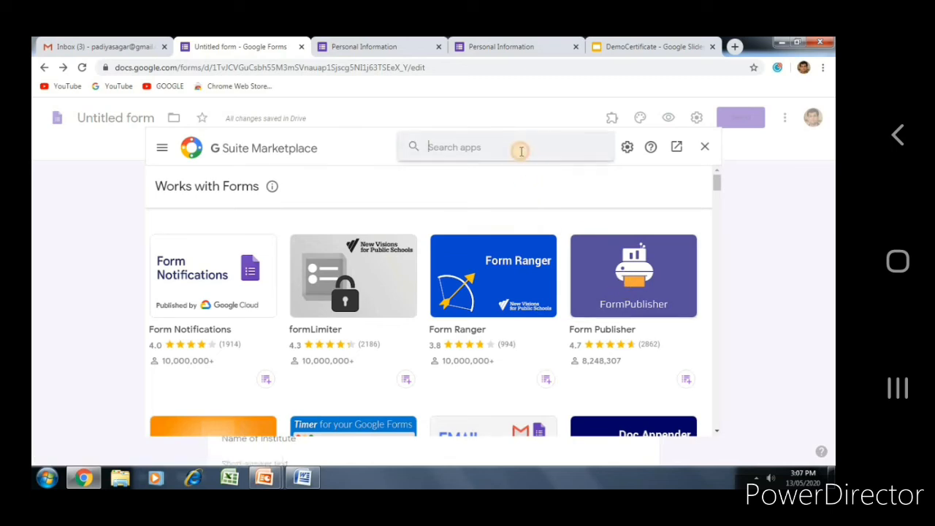
text(cert)
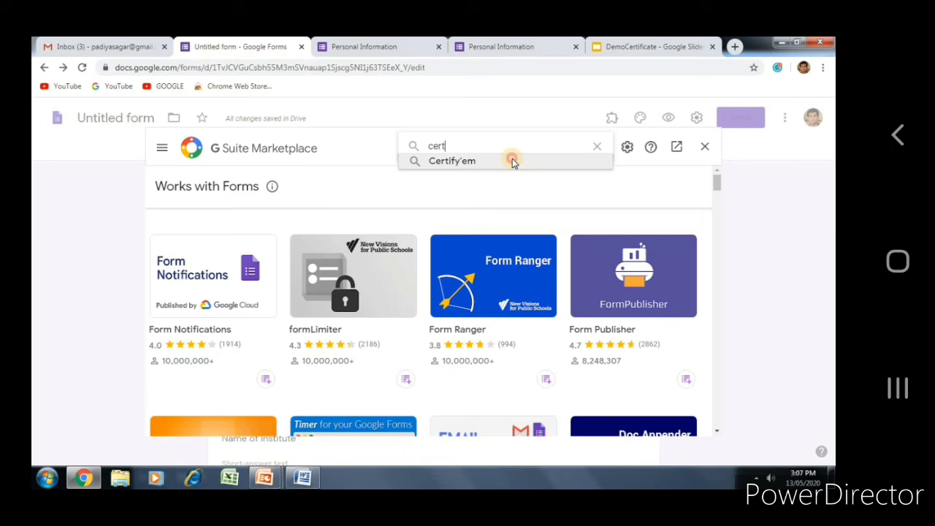
click(513, 162)
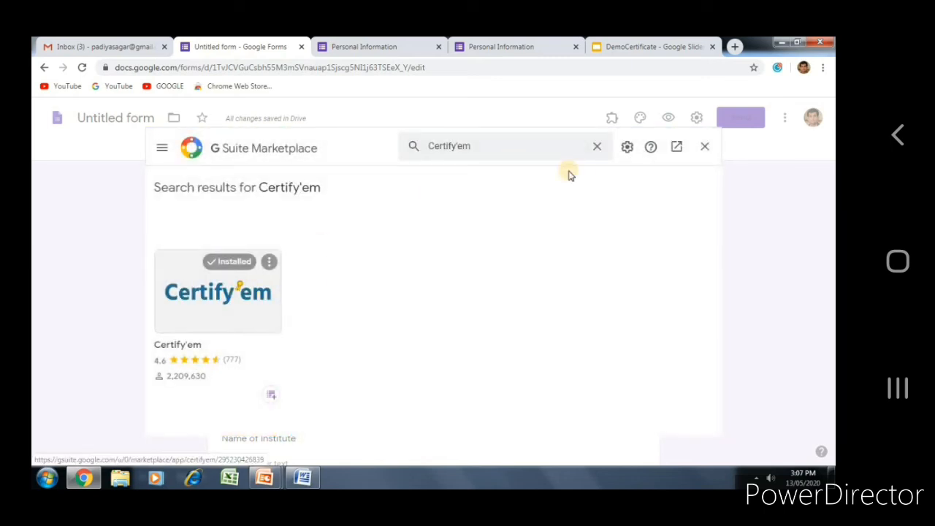
click(703, 150)
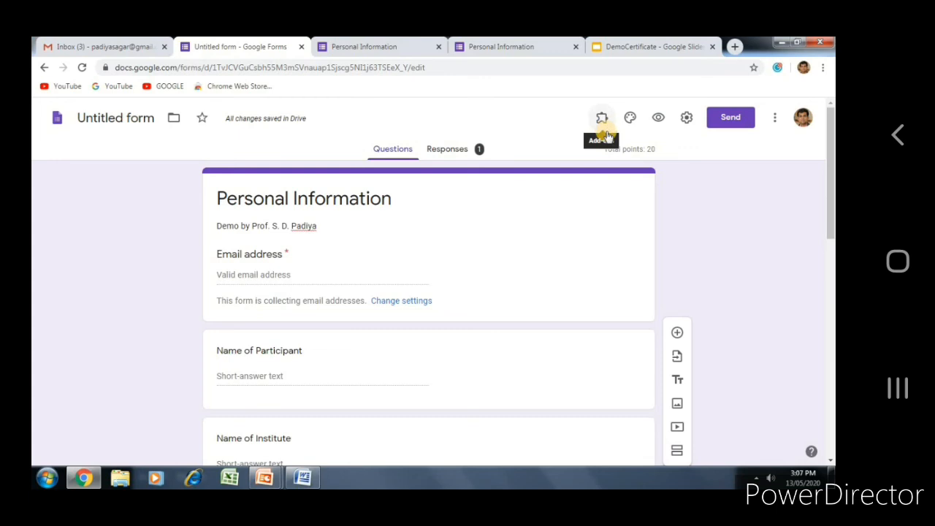
Step: From the Add-ons menu, choose Certify'em and enable it for this quiz
click(603, 123)
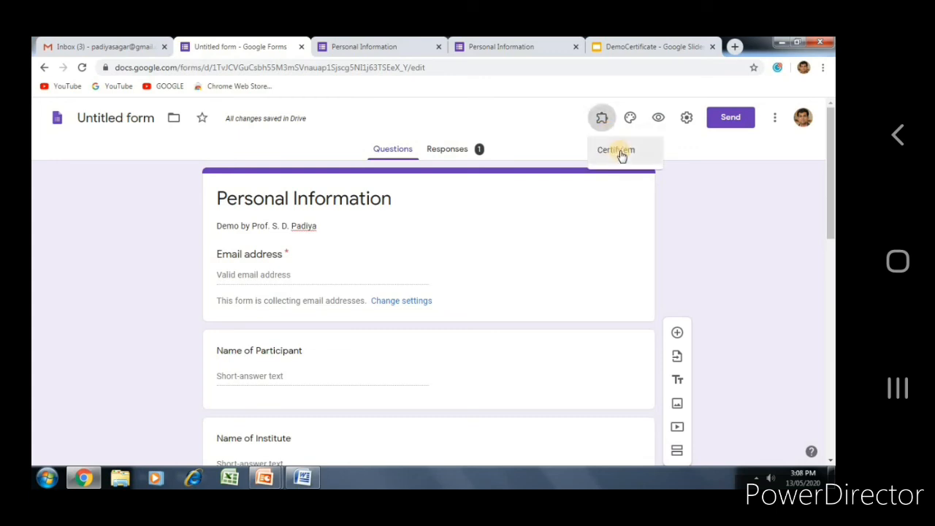
click(618, 151)
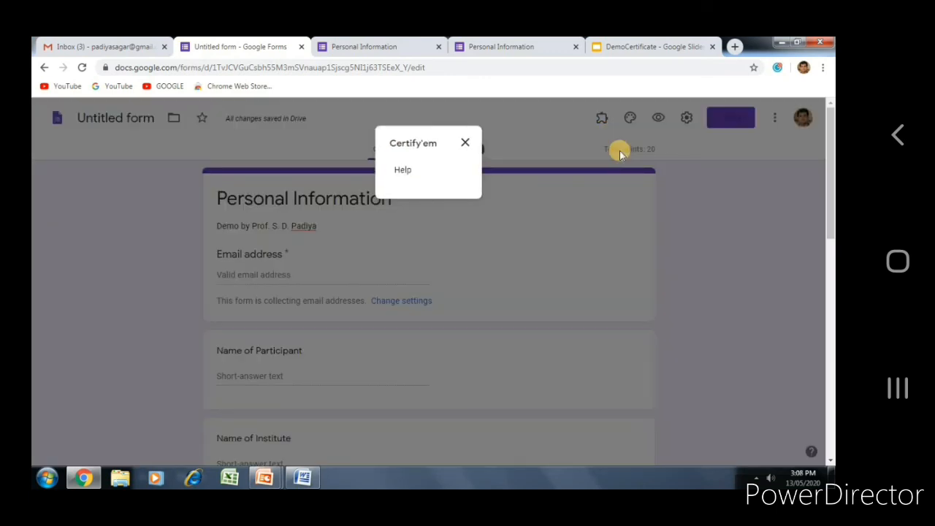
click(465, 143)
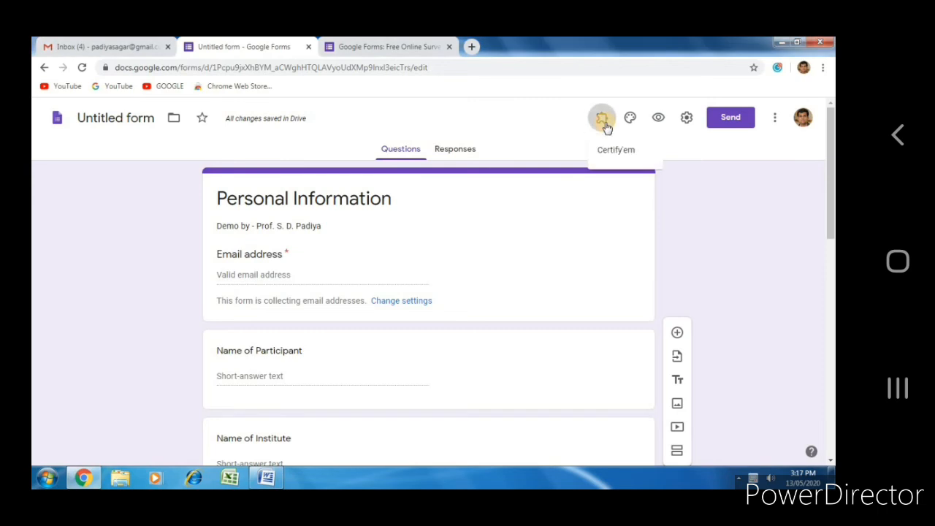
click(619, 155)
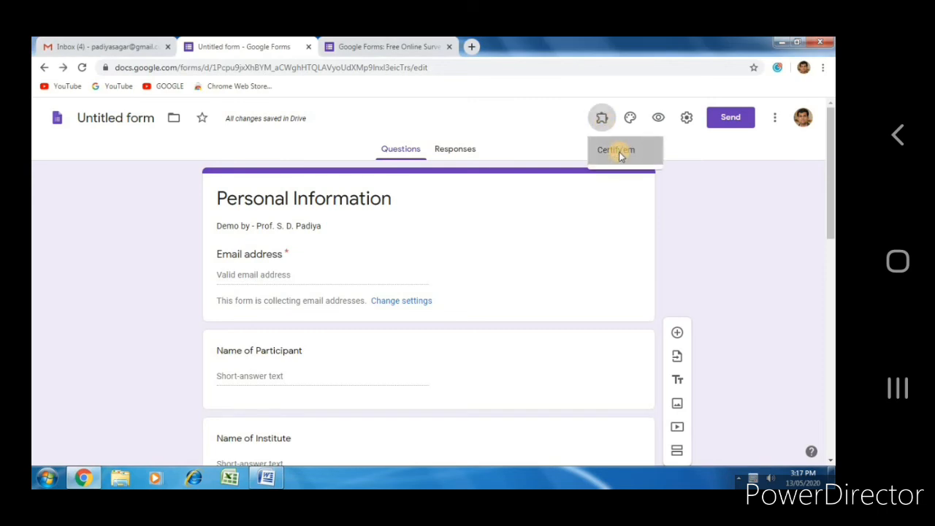
click(459, 176)
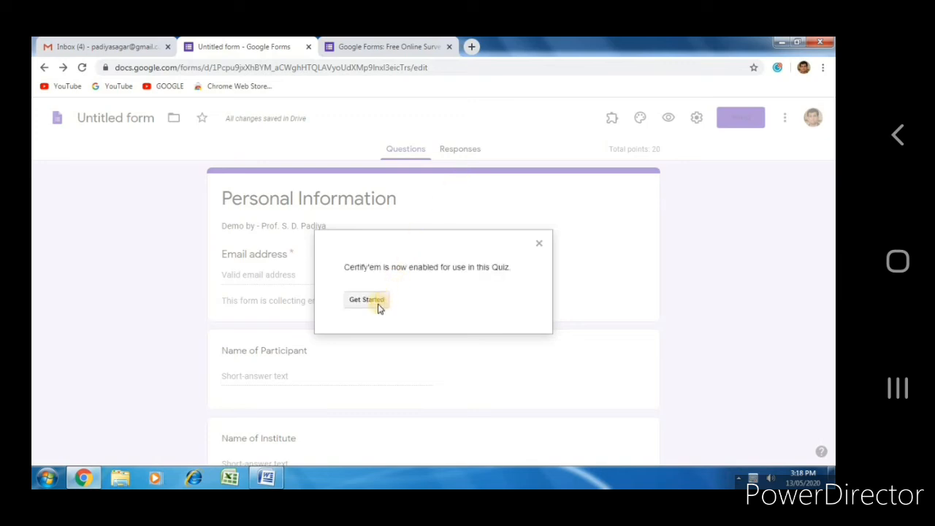
Step: Dismiss the enabled notice via Get Started and bring up the Certify'em sidebar
click(378, 307)
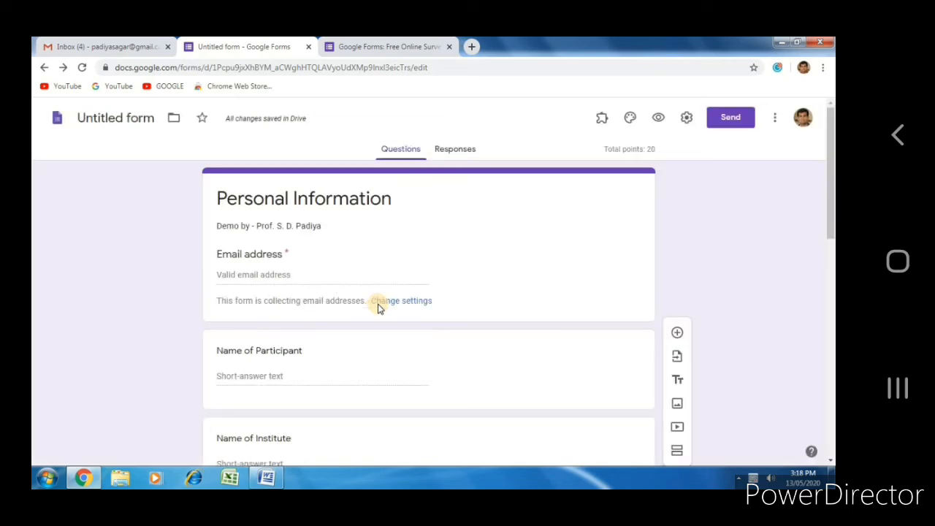
click(602, 118)
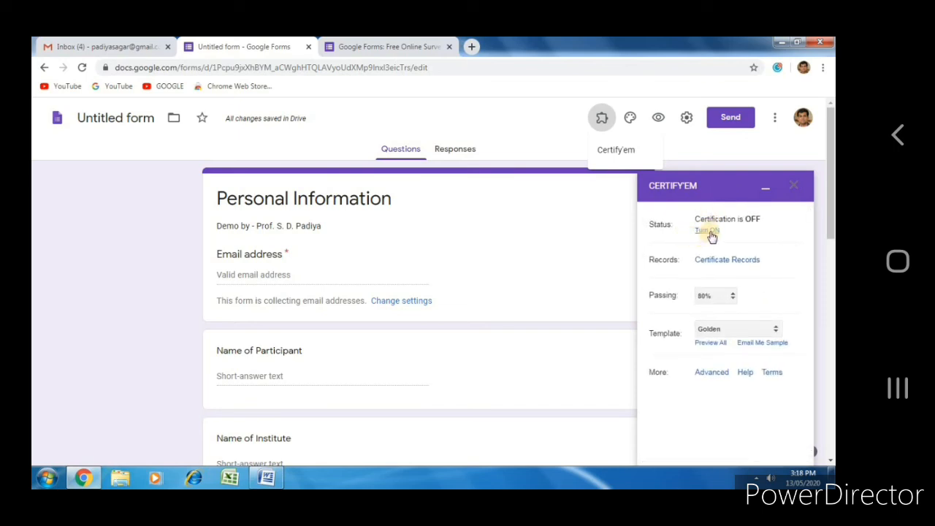
Step: Turn Certify'em certification ON for the quiz
click(709, 230)
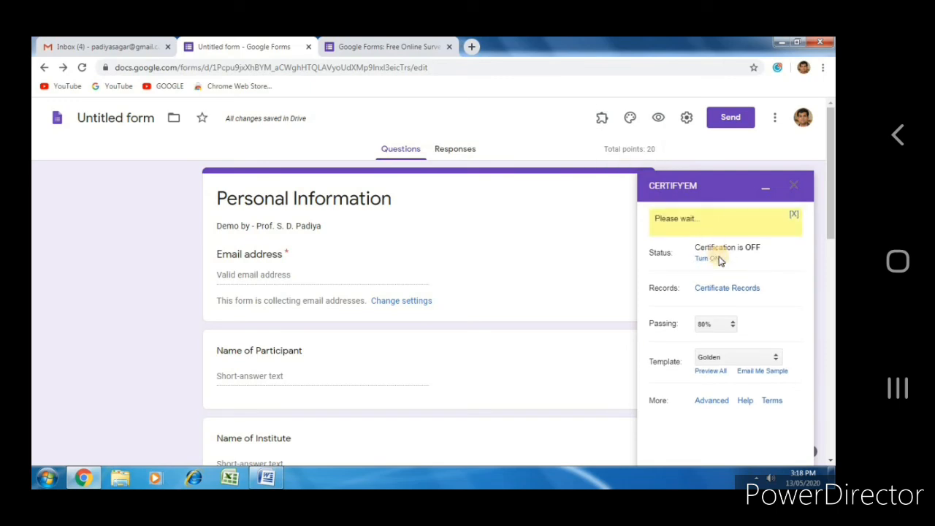
double_click(733, 329)
click(734, 328)
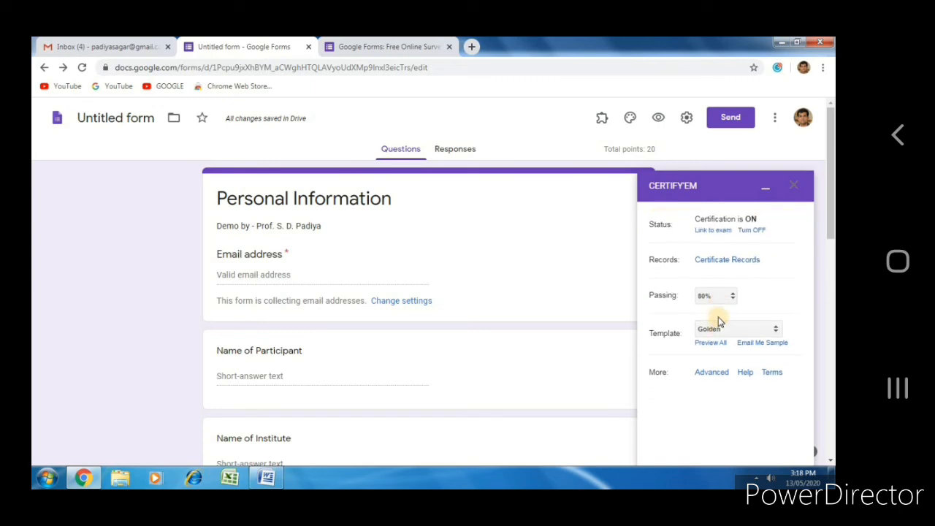
Step: Set the passing score to 50% and choose Use a Custom Template
click(721, 300)
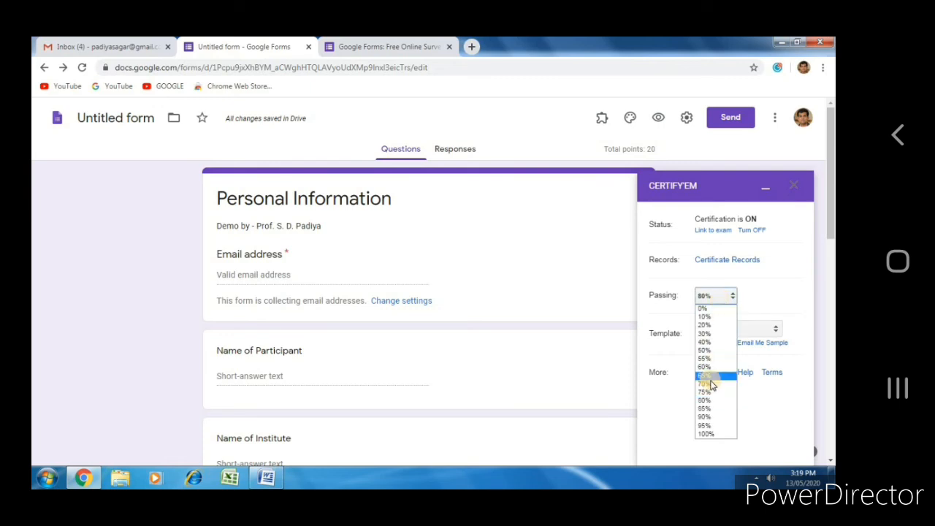
click(712, 352)
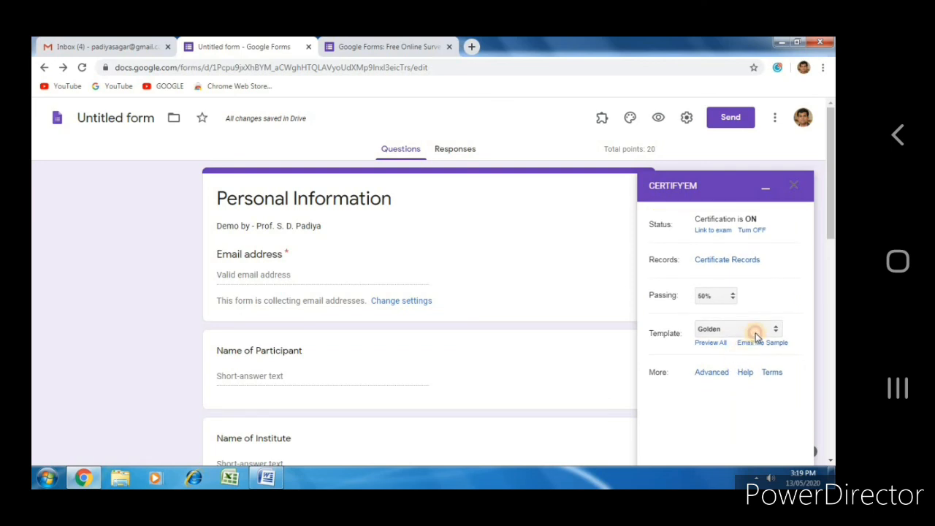
click(755, 332)
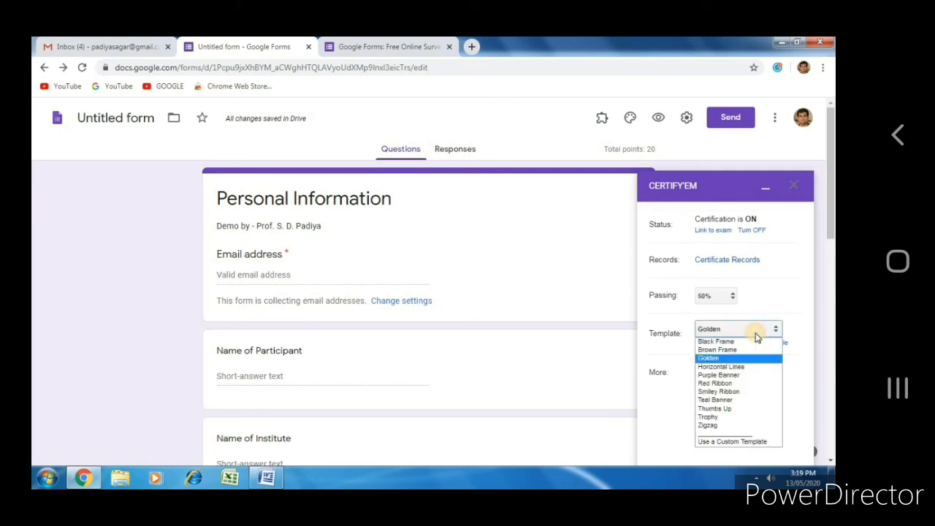
click(722, 443)
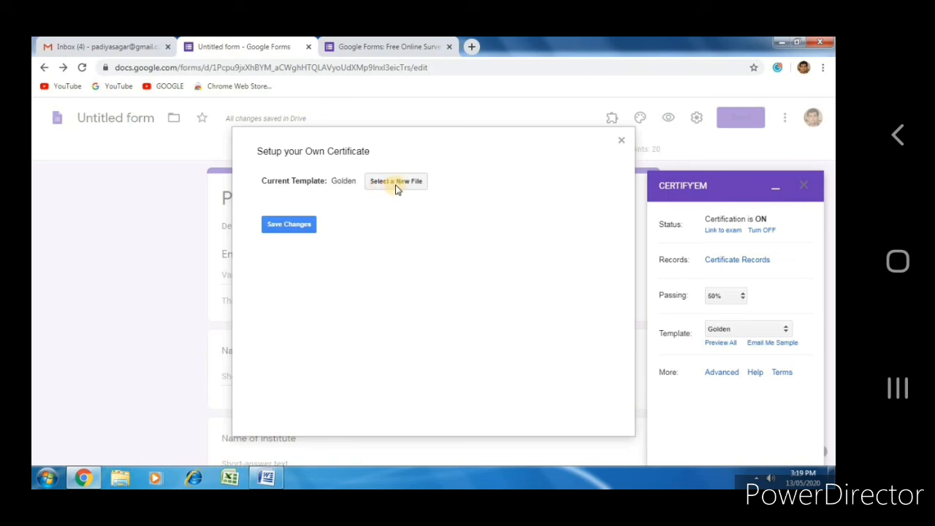
Step: Pick the DemoCertificate presentation from Drive as the template and save changes
click(396, 183)
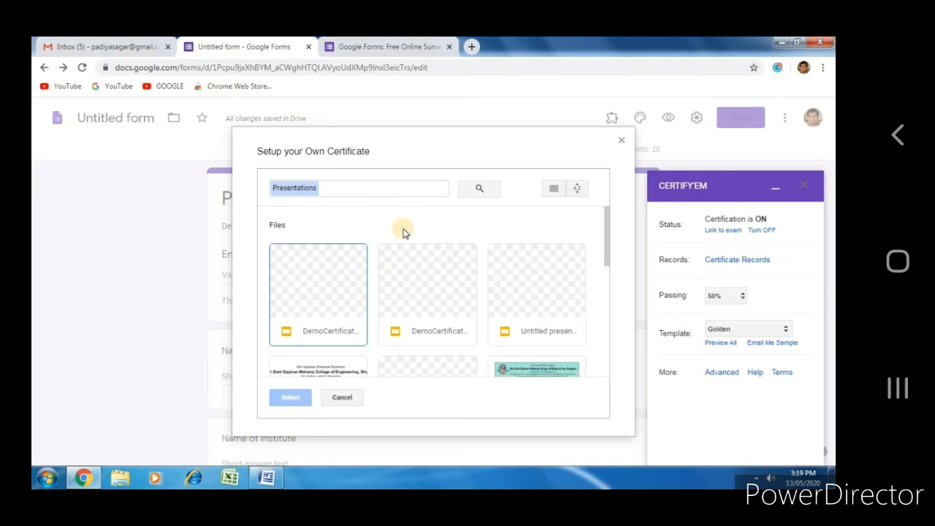
click(334, 295)
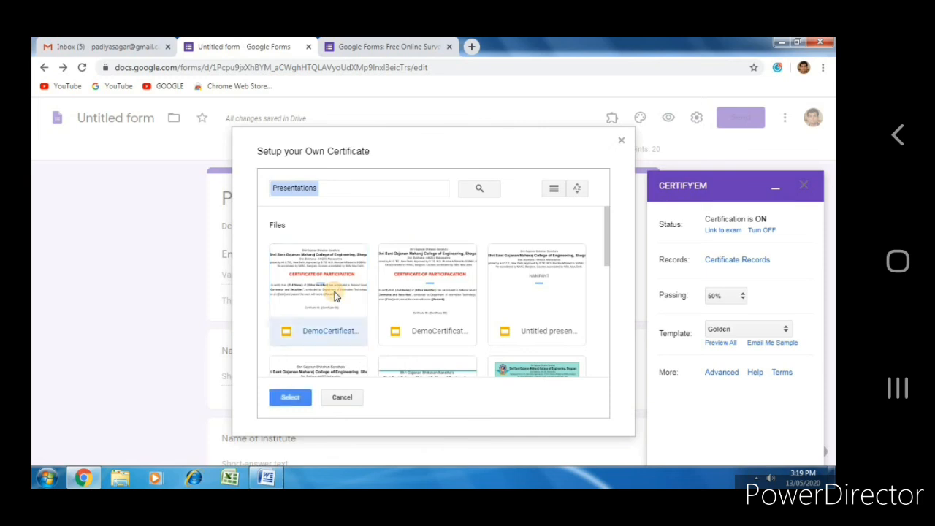
click(300, 398)
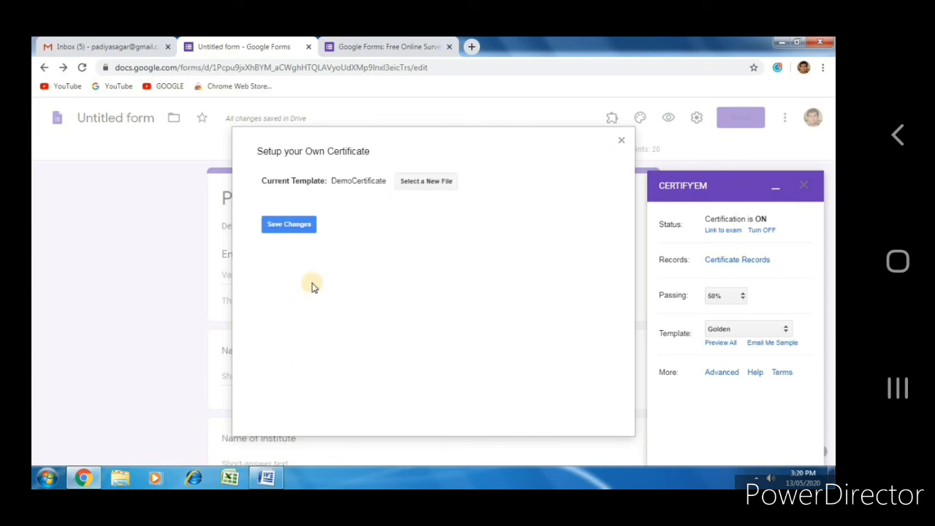
click(289, 225)
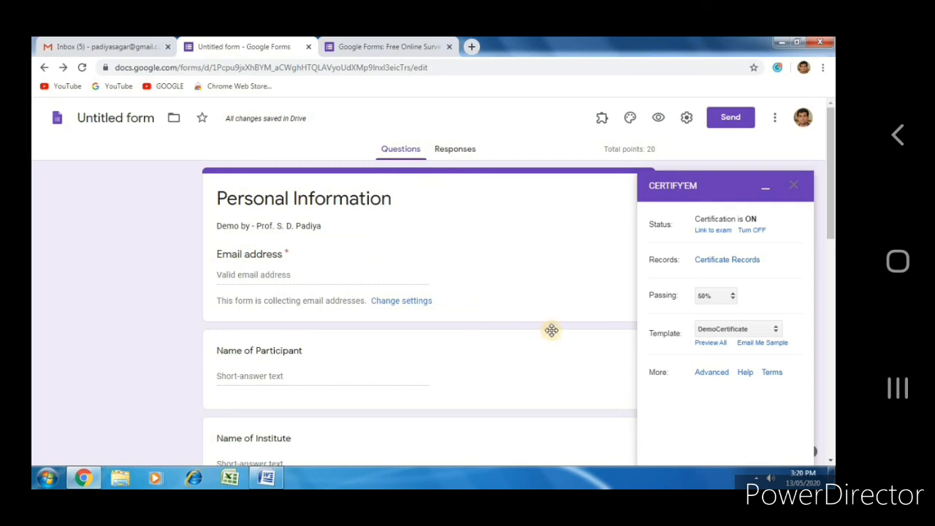
Step: In Advanced options, keep Send as PDF, share via Google Drive (no email), and save
click(707, 372)
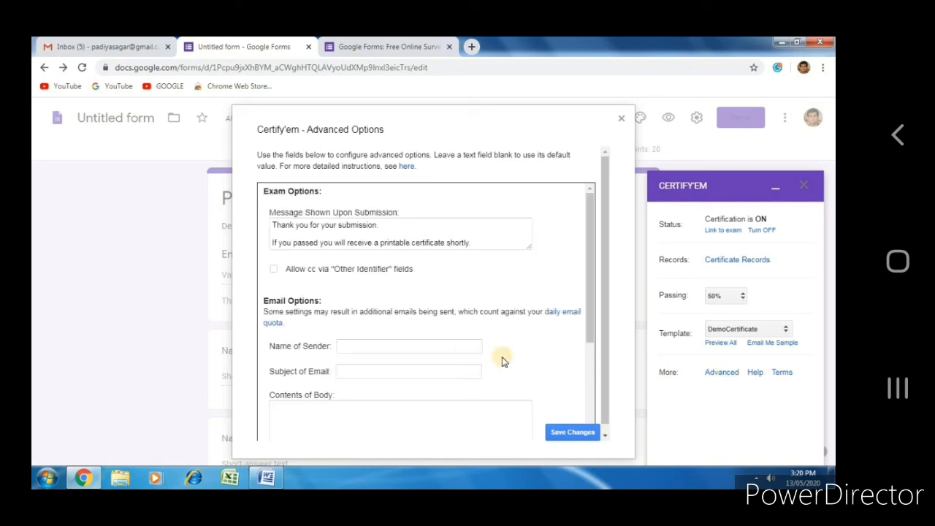
drag(593, 317, 589, 404)
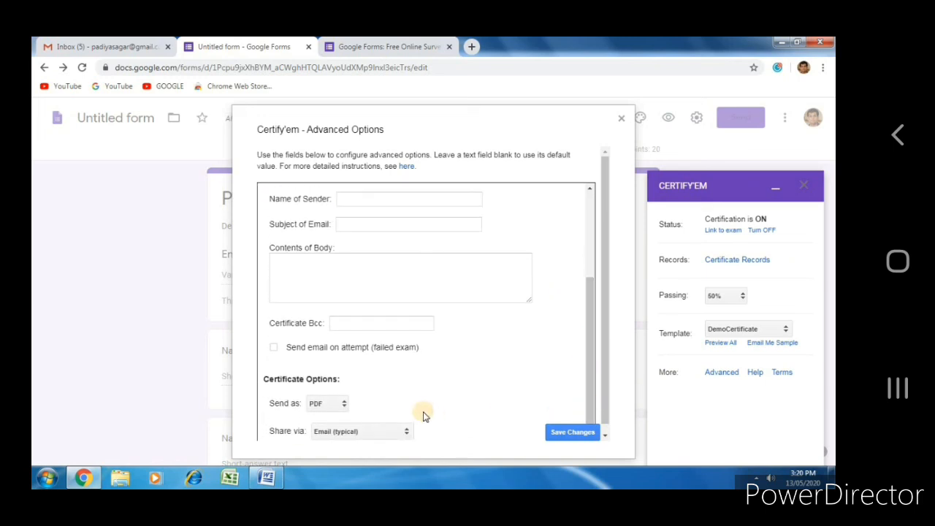
click(342, 405)
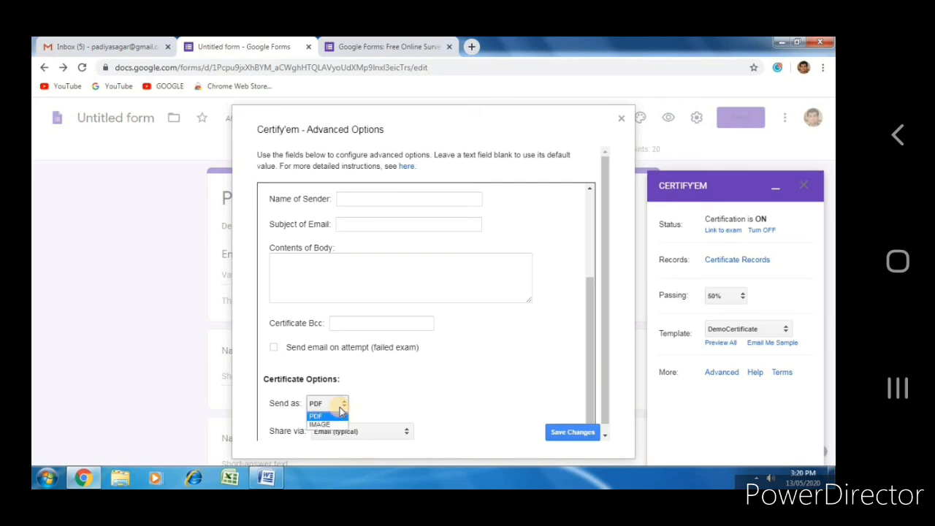
click(385, 432)
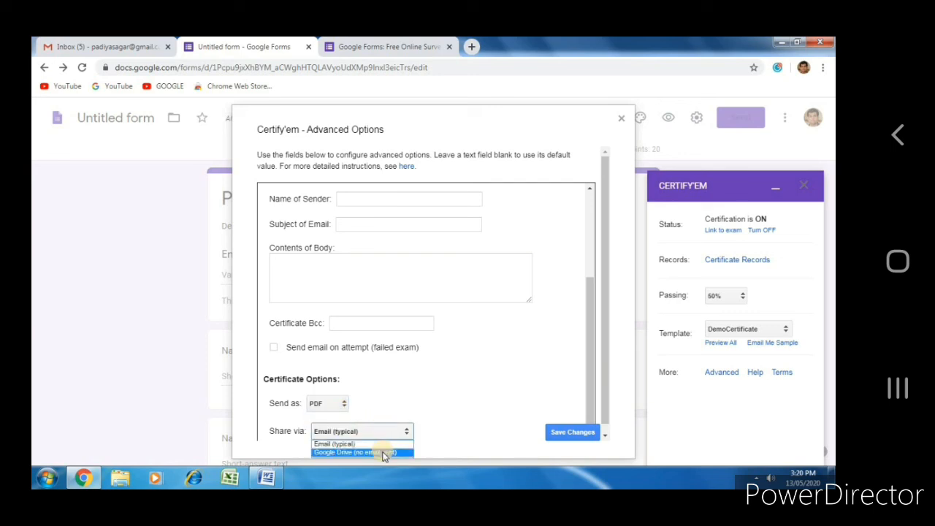
click(385, 451)
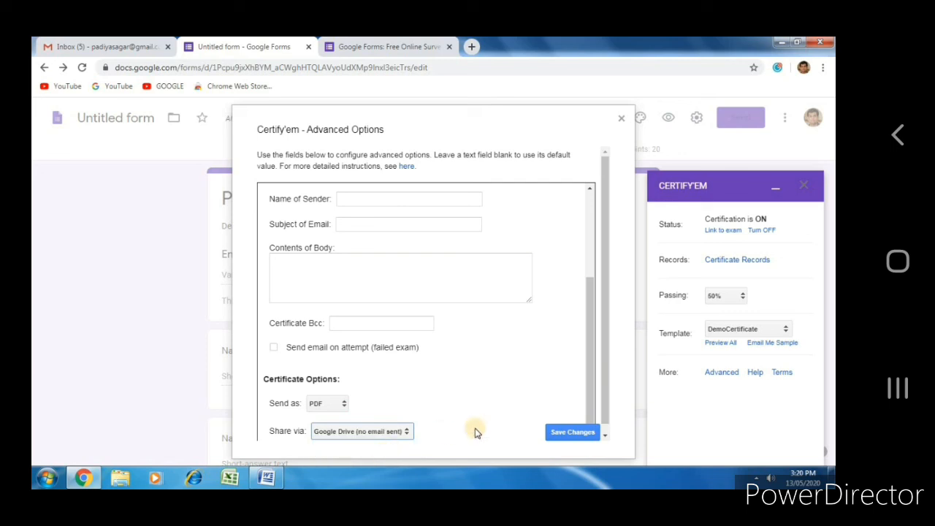
click(559, 433)
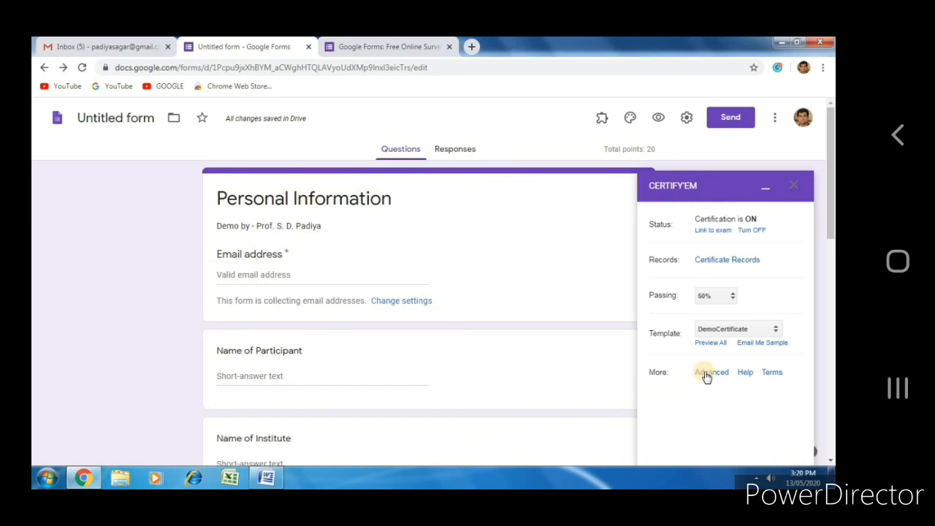
click(731, 263)
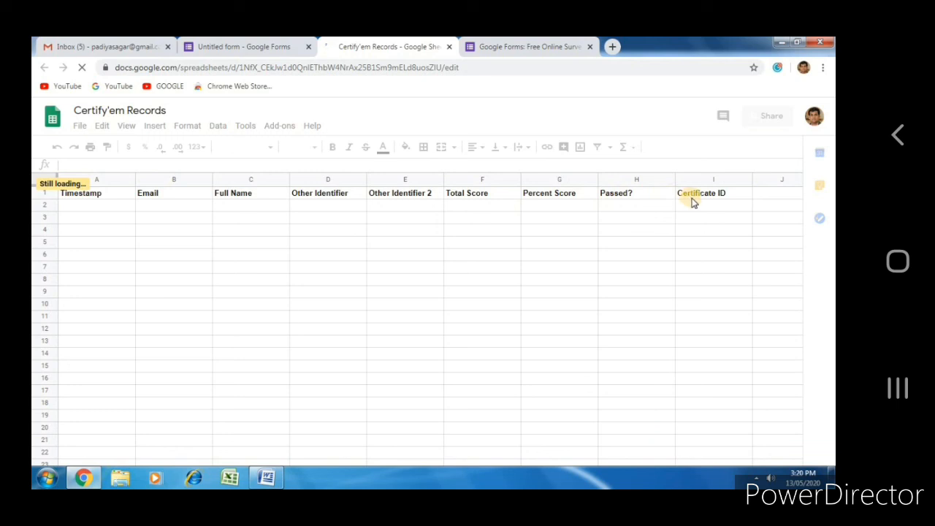
click(449, 48)
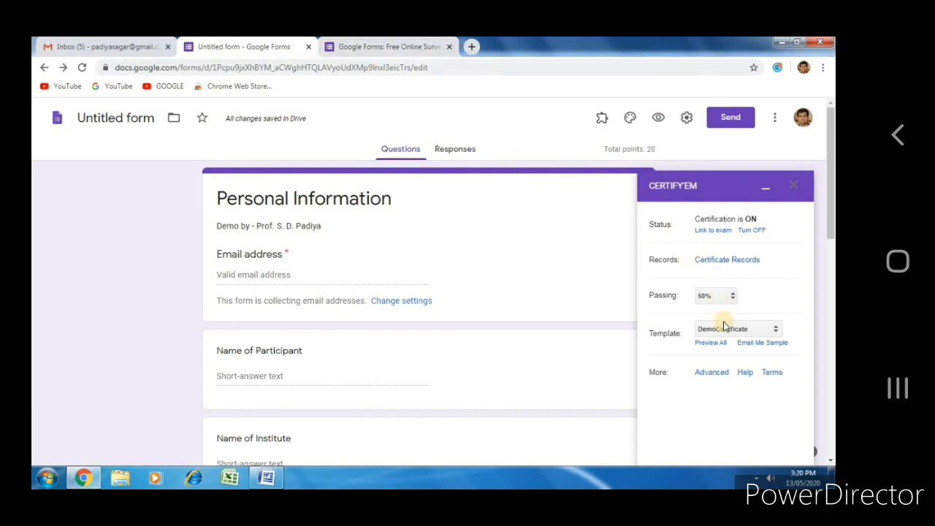
Step: Preview all certificate templates, then back on the form, email yourself a sample certificate
click(707, 342)
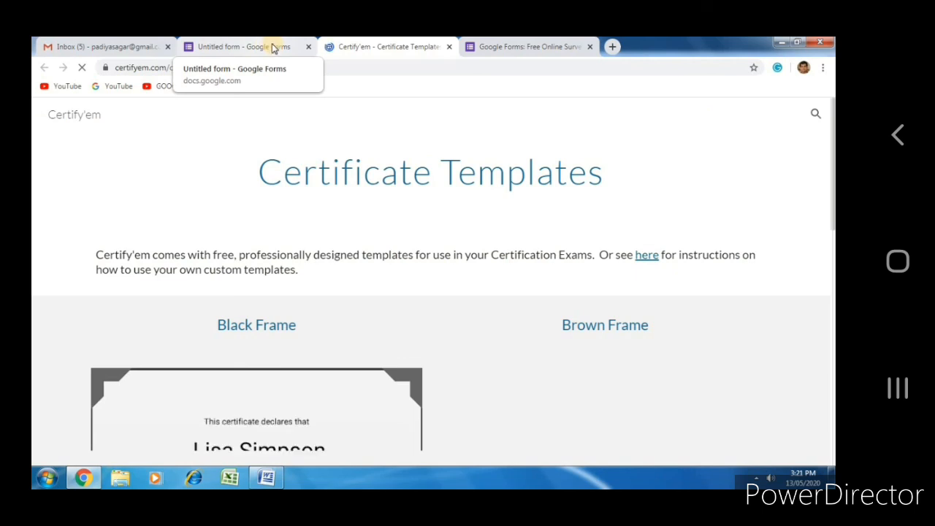
click(271, 47)
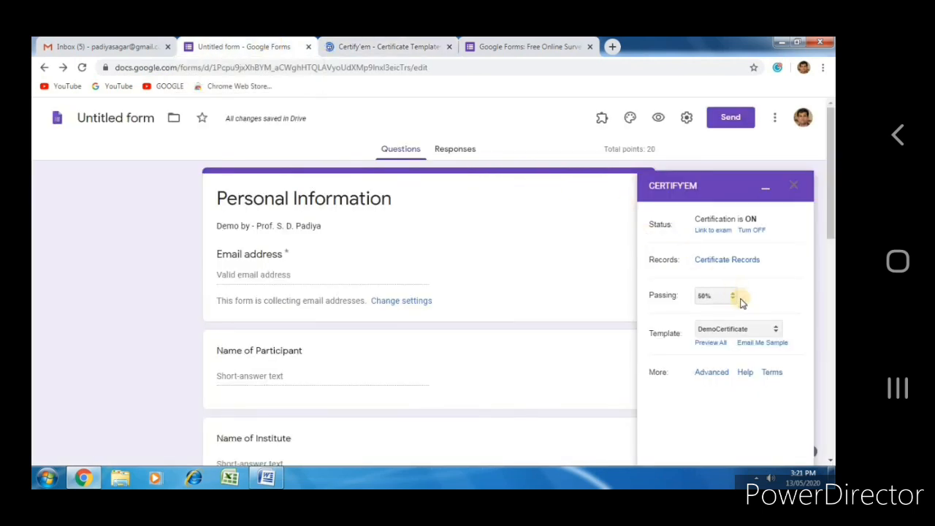
click(762, 343)
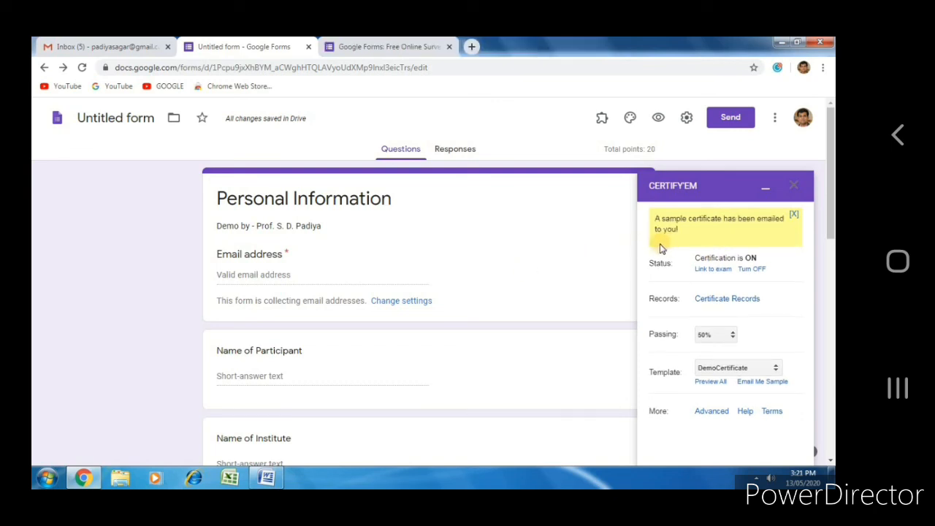
Step: In Gmail, open 'Your Sample Certificate!' and view its PDF, then return to the form
click(117, 46)
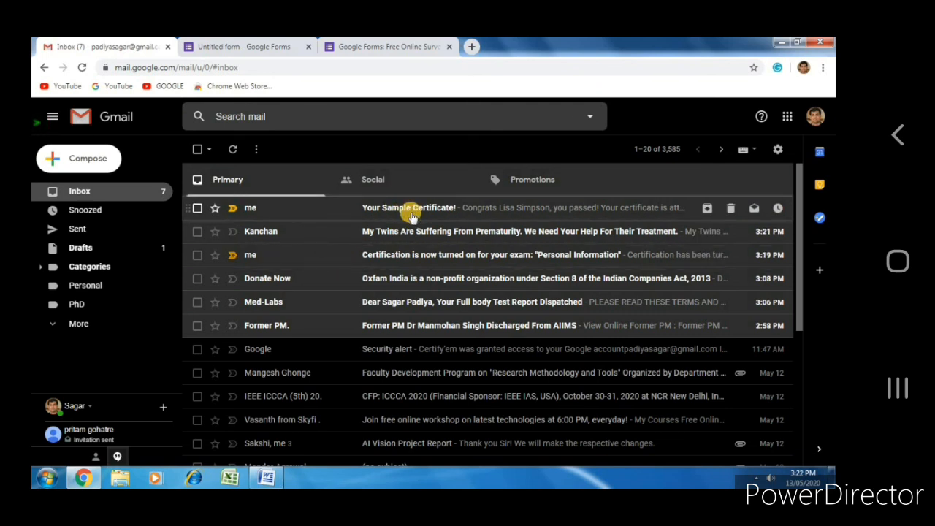
click(411, 214)
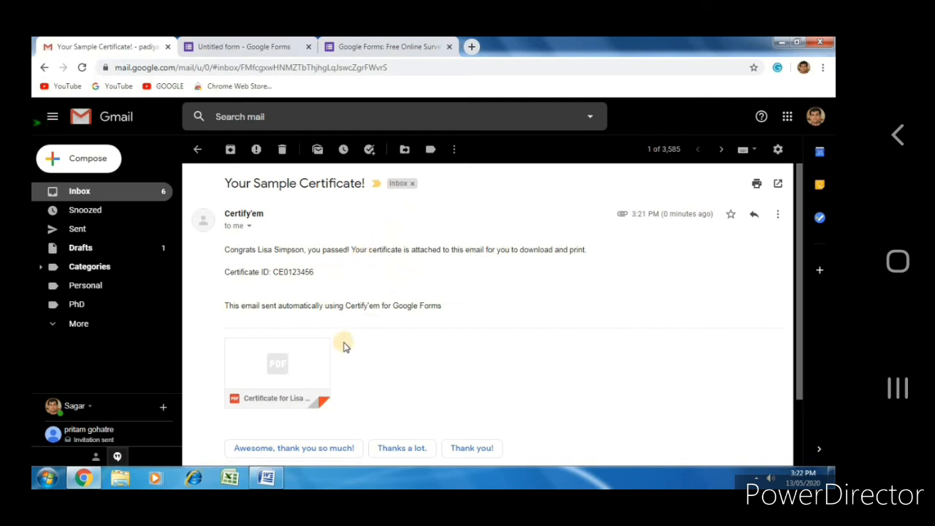
mouse_move(264, 387)
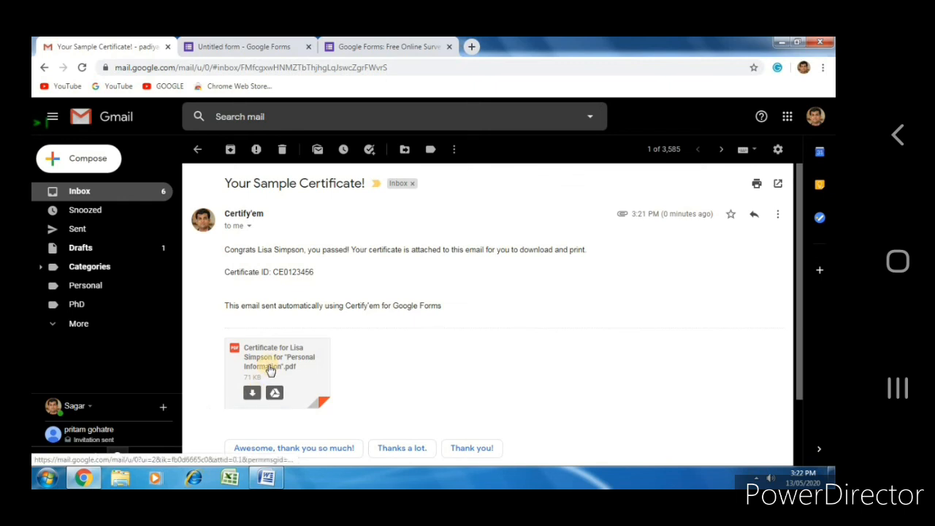
click(269, 369)
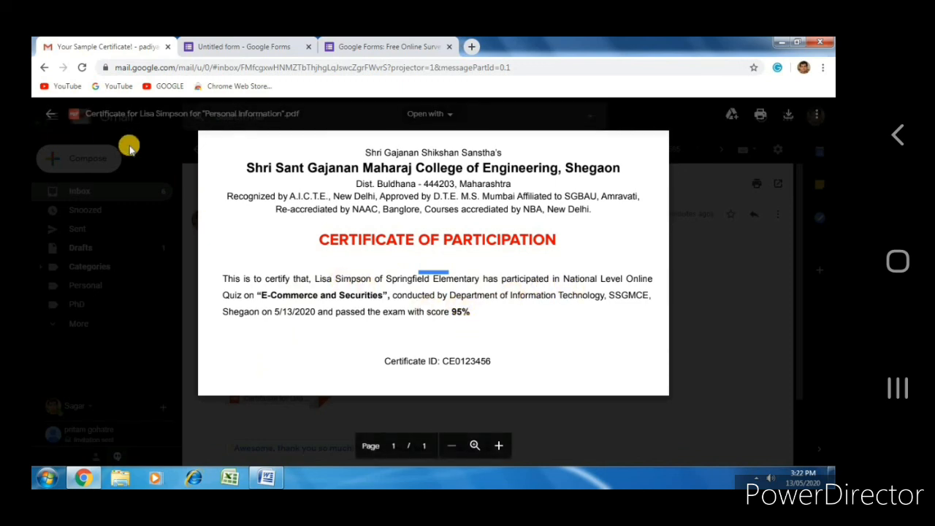
click(55, 113)
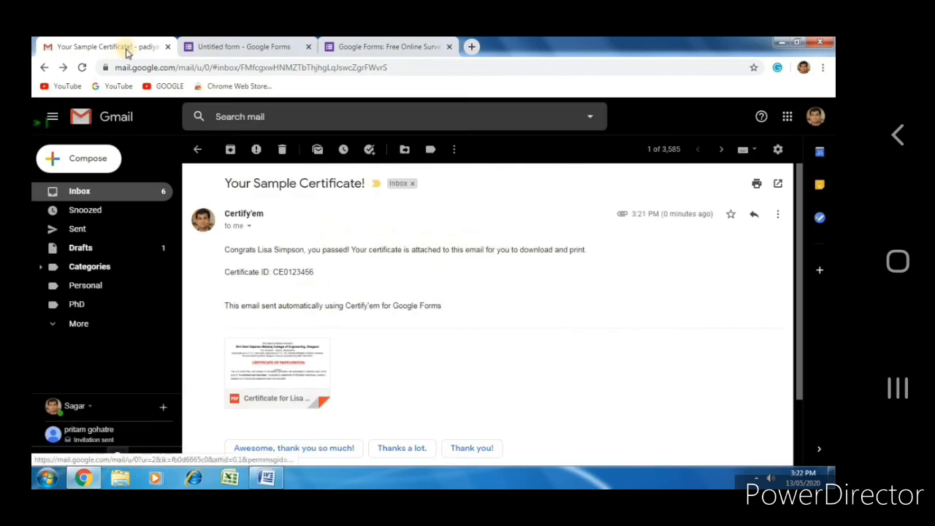
click(249, 46)
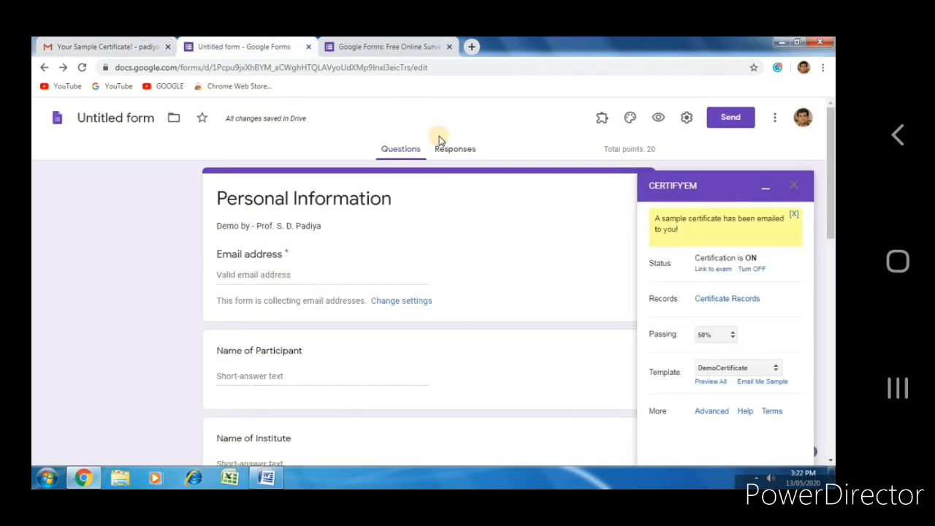